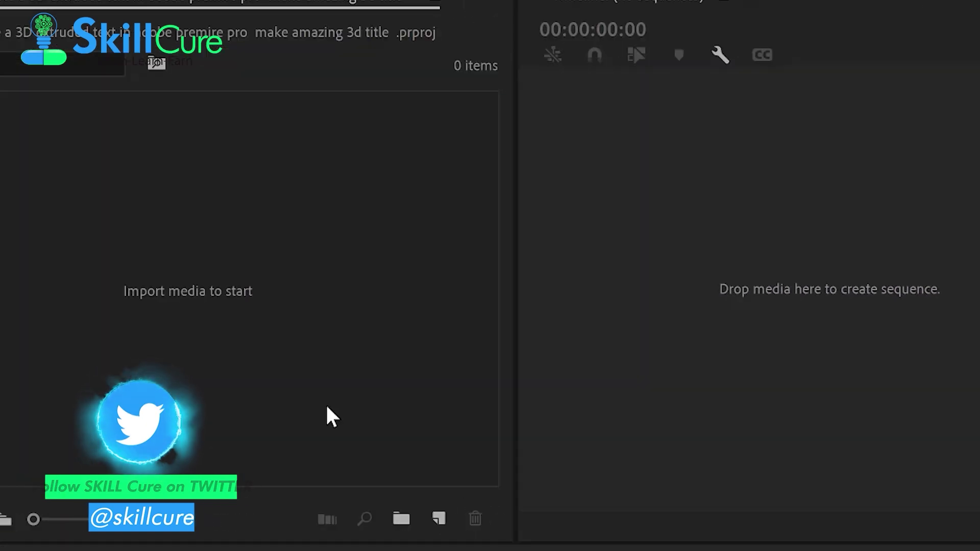
Create a gray Color Matte with the default video settings and default name.
click(446, 516)
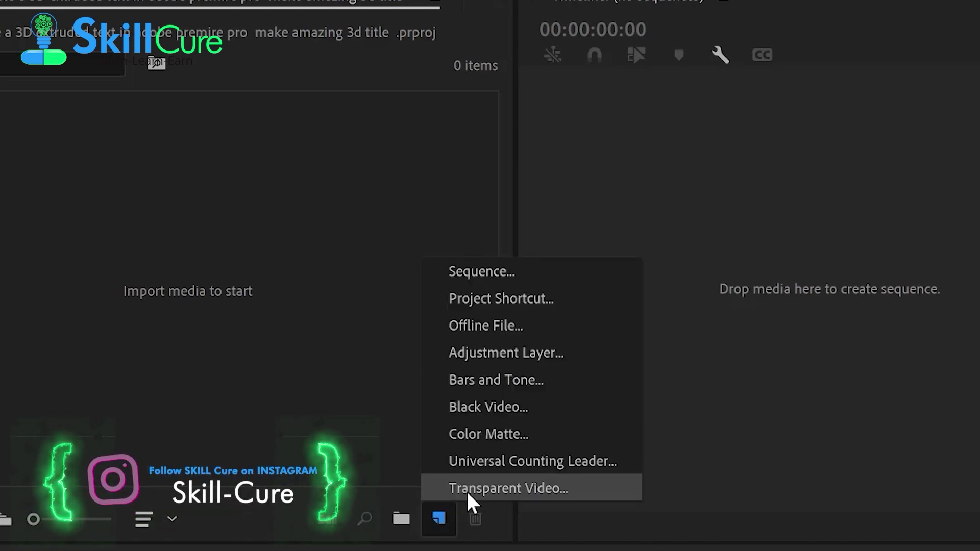
click(483, 435)
click(577, 387)
mouse_move(327, 191)
mouse_down()
mouse_move(163, 340)
mouse_move(166, 328)
mouse_up()
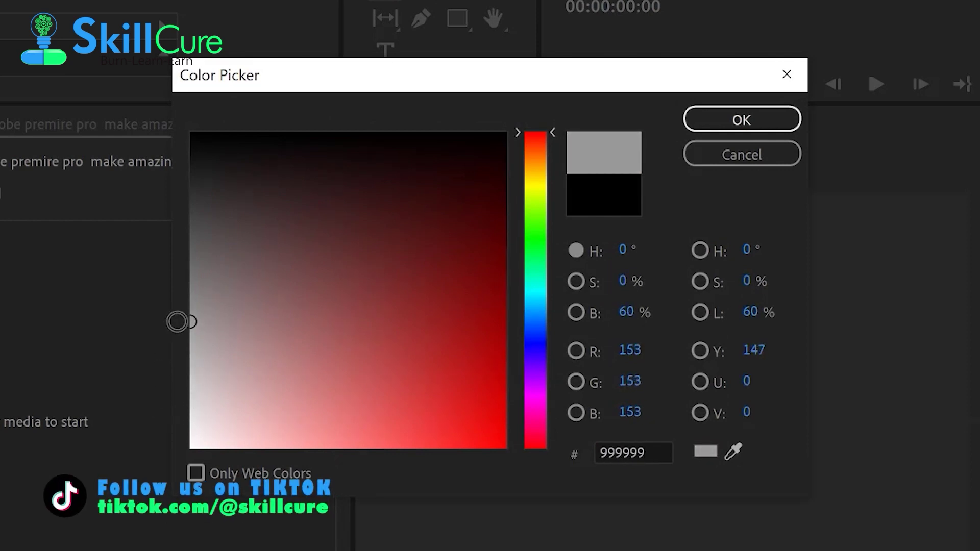
click(684, 121)
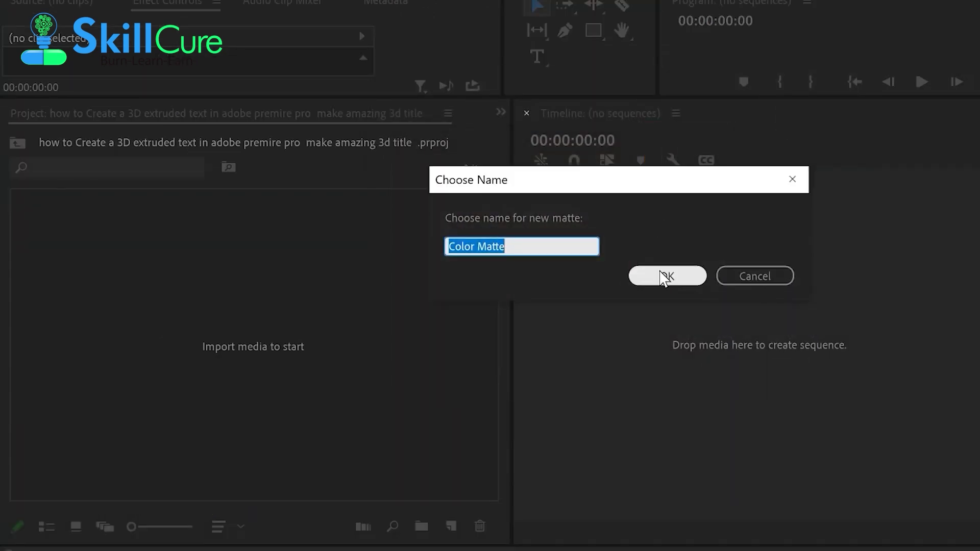
click(666, 275)
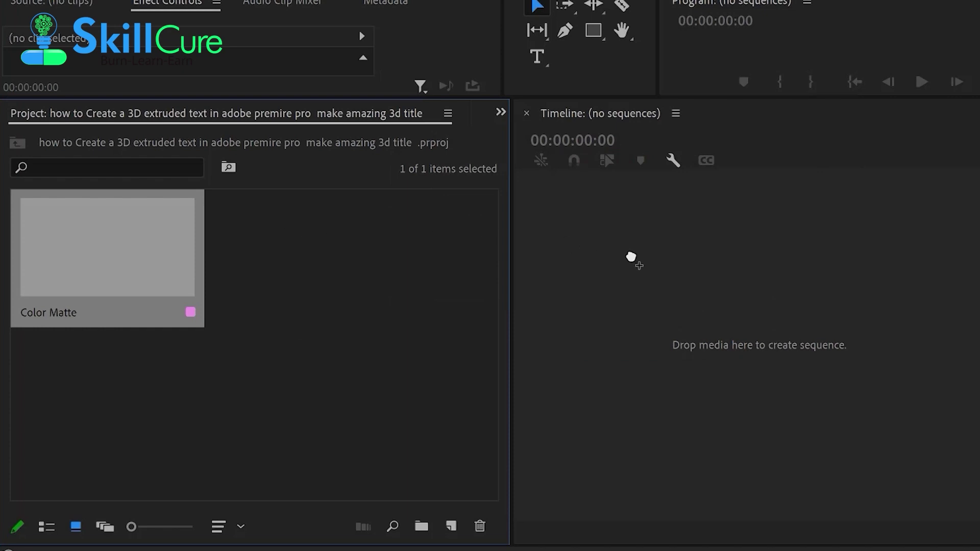
Build a Color Matte sequence from the matte, enlarge the timeline and preview, and start a text layer.
drag(630, 258, 630, 258)
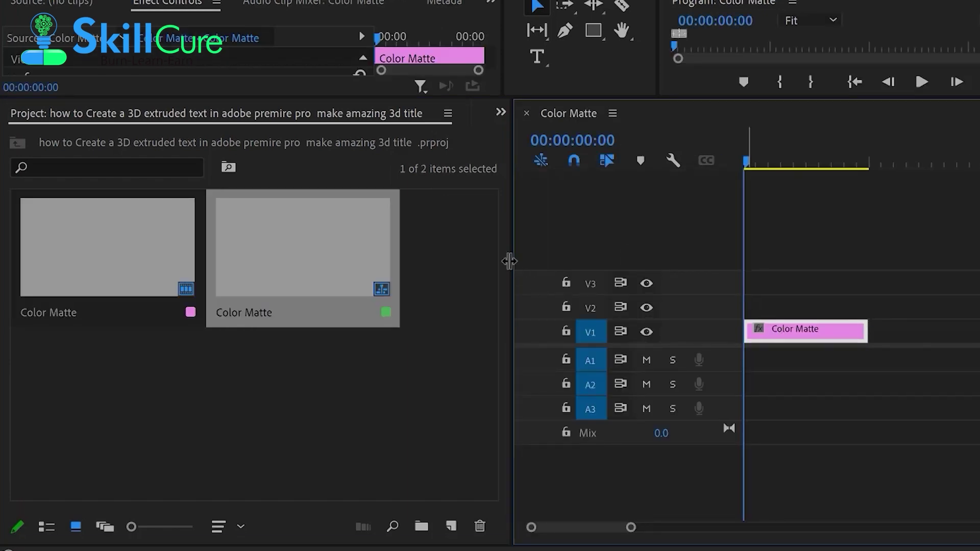
drag(511, 263, 409, 315)
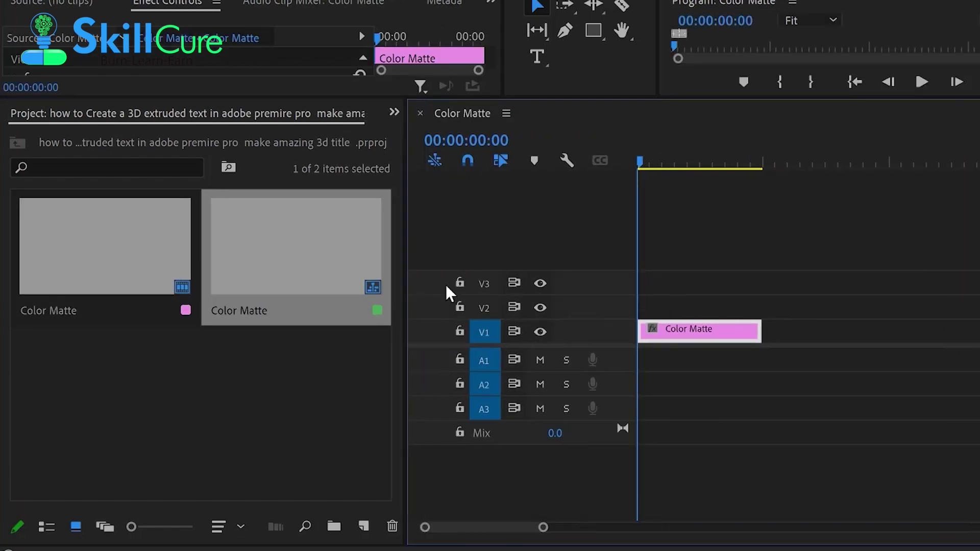
drag(686, 100, 687, 291)
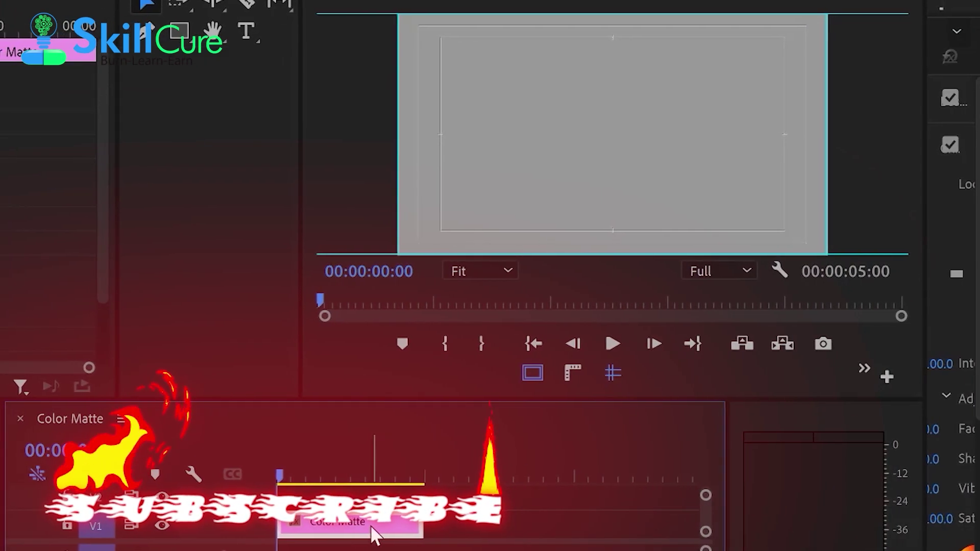
key(t)
click(528, 152)
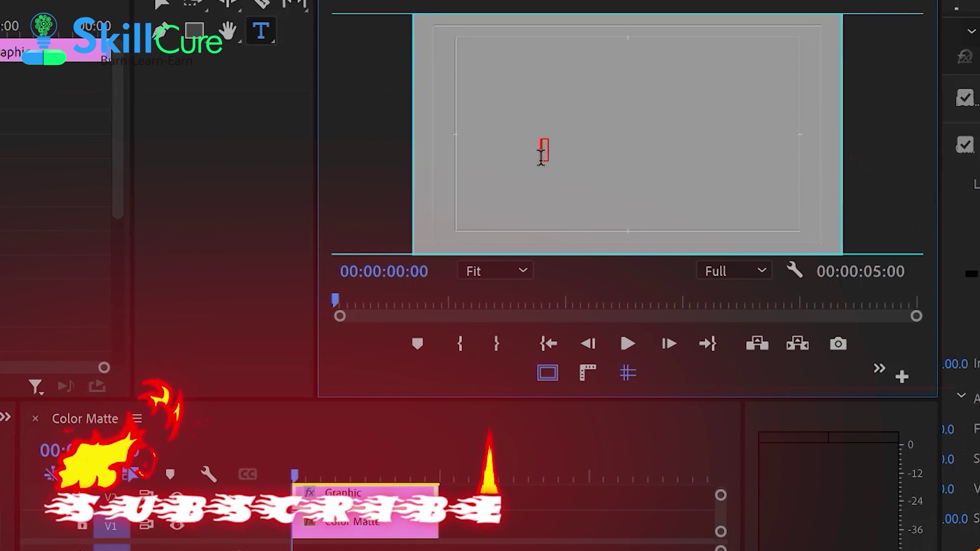
Type '3D', enlarge it to size 889, and centre it in the frame.
text(3D)
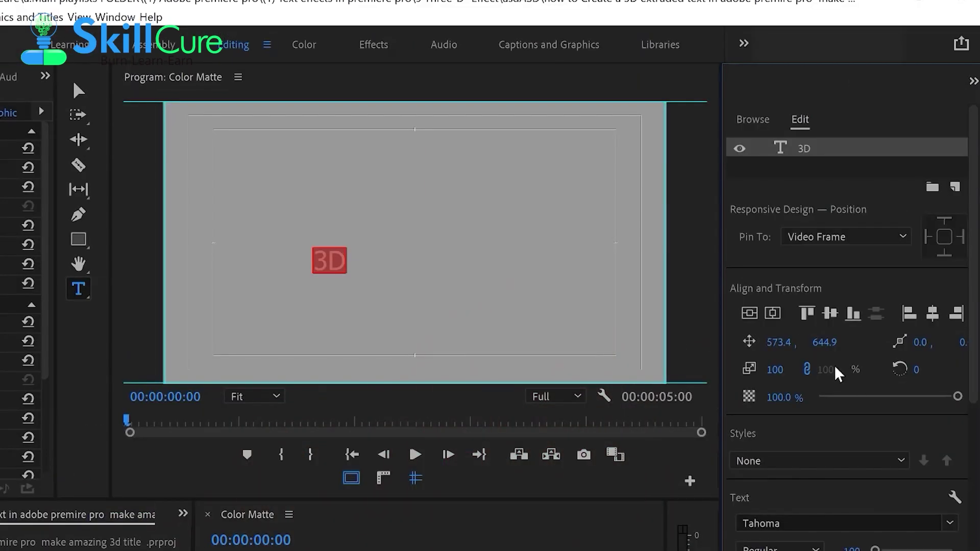
drag(874, 549, 928, 547)
click(746, 313)
click(770, 313)
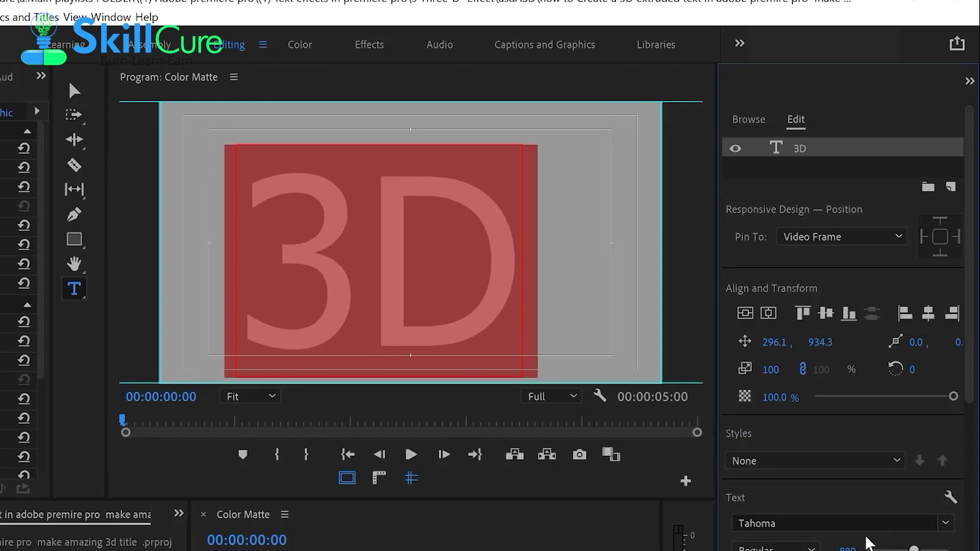
click(745, 313)
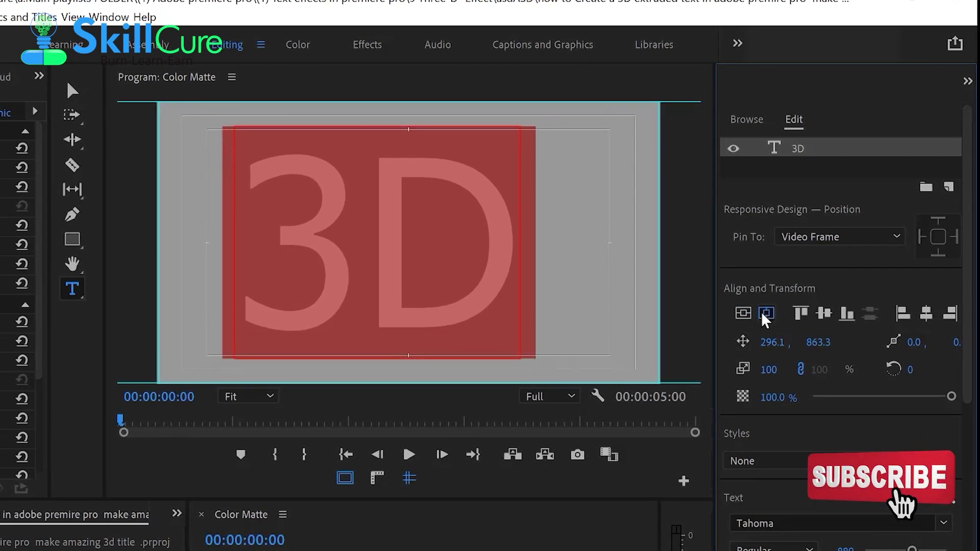
click(767, 313)
Set the title font to Futura-Black, fill it red FF0000, and search Effects for 'drop'.
click(806, 523)
text(FUTURA)
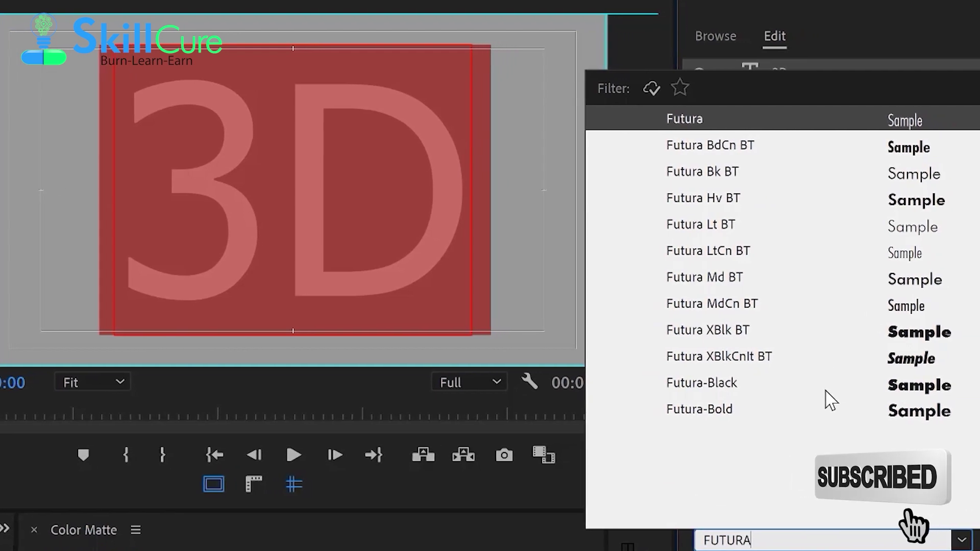
click(824, 390)
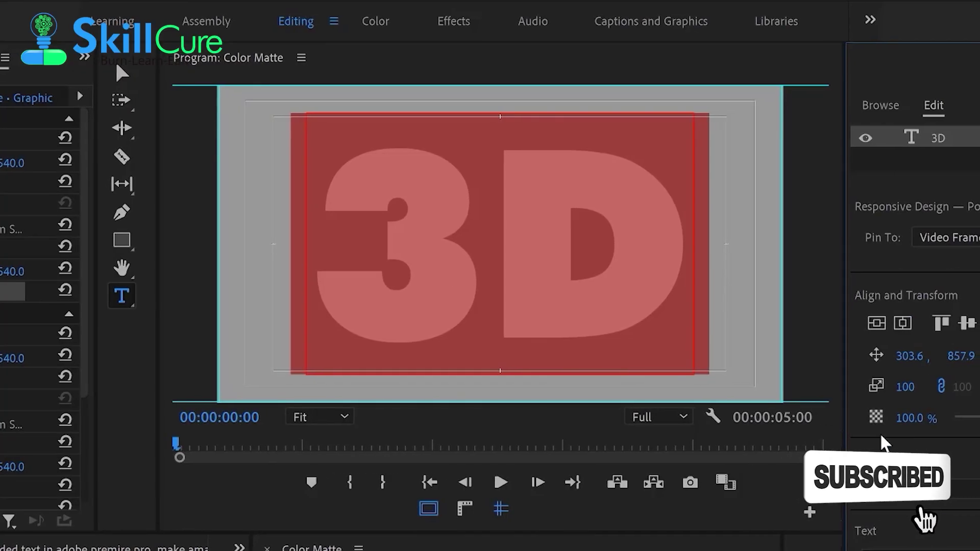
scroll(855, 419, down, 5)
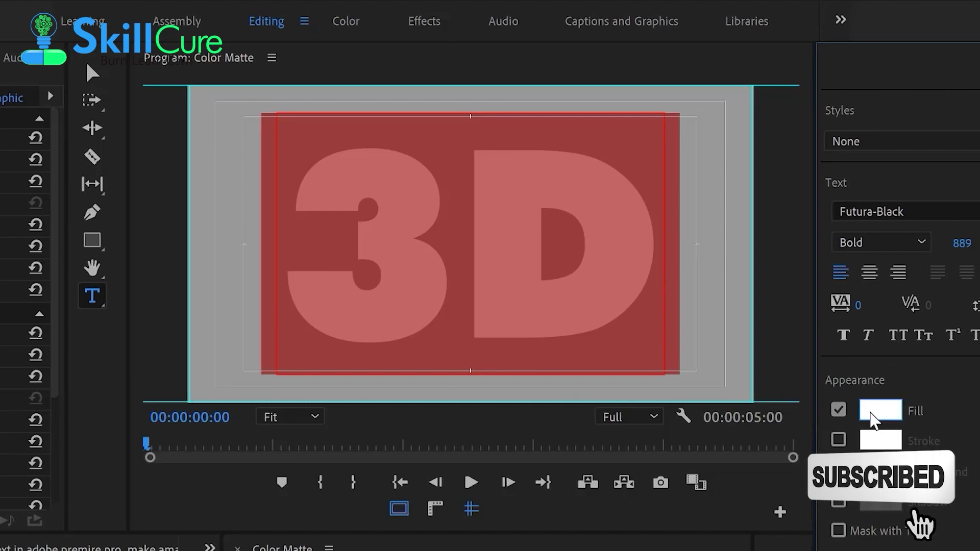
click(895, 414)
click(451, 457)
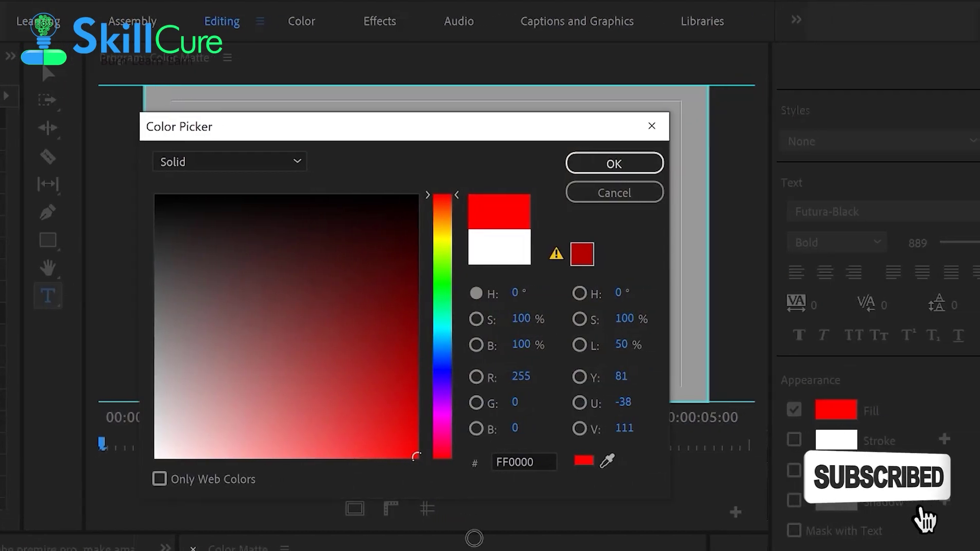
click(554, 168)
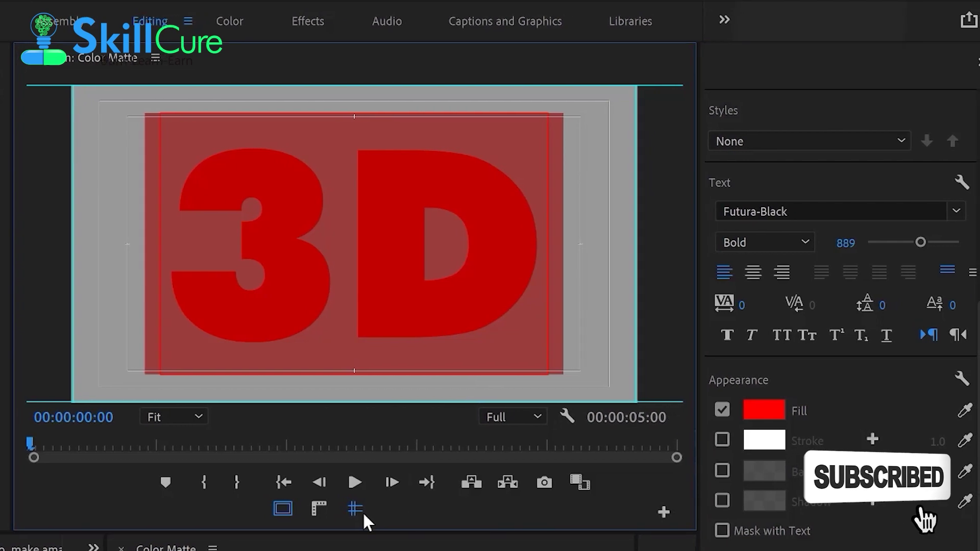
text(drop)
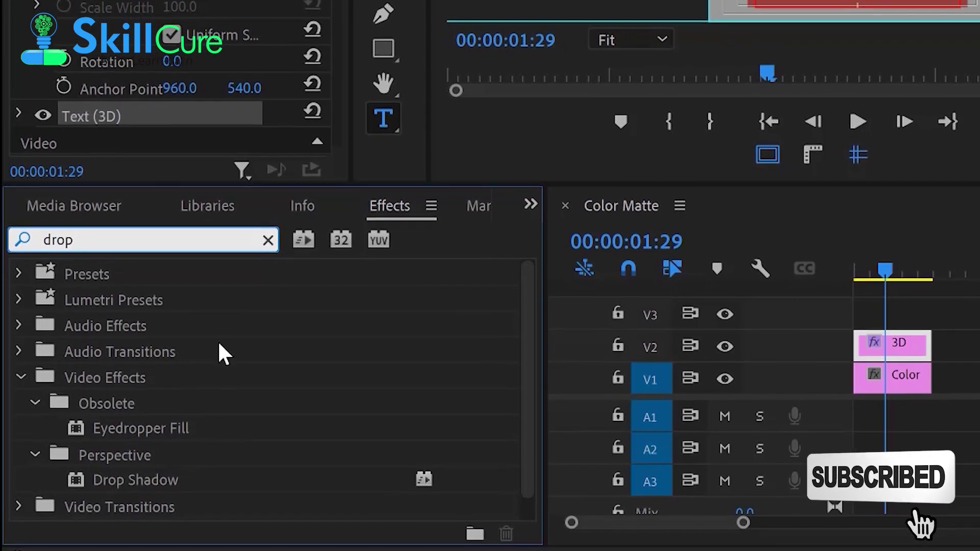
Apply Drop Shadow to the 3D title clip on V2 and set its opacity to 100%.
drag(148, 466, 165, 462)
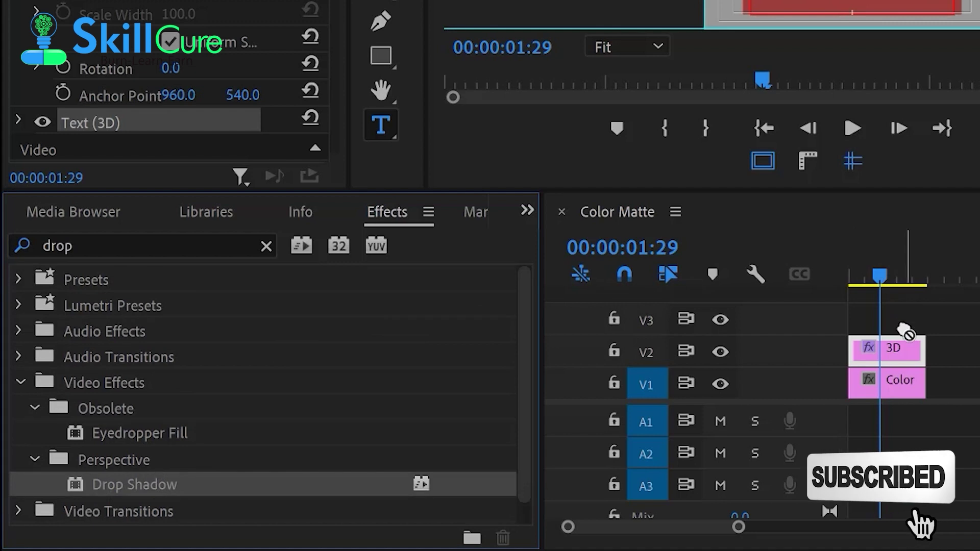
drag(903, 351, 903, 351)
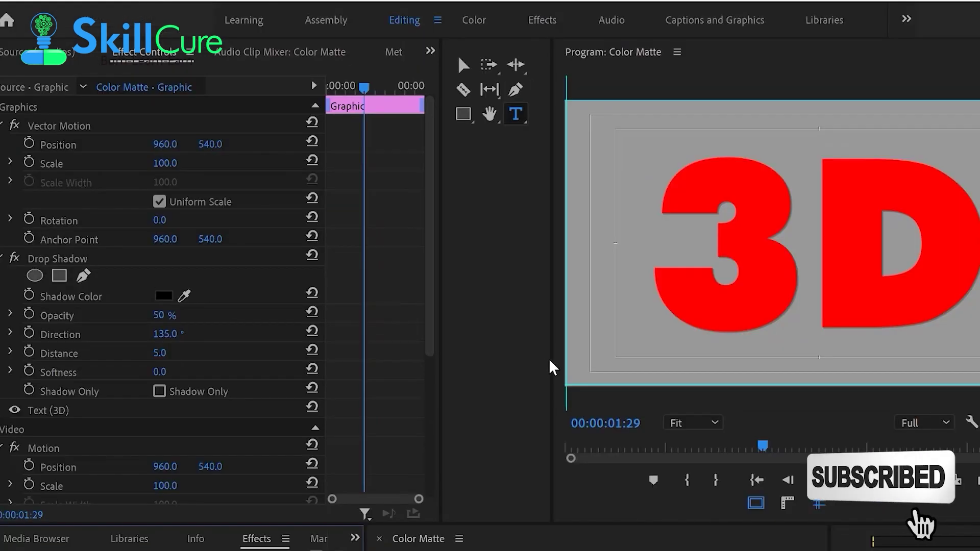
drag(548, 367, 478, 367)
scroll(378, 352, down, 2)
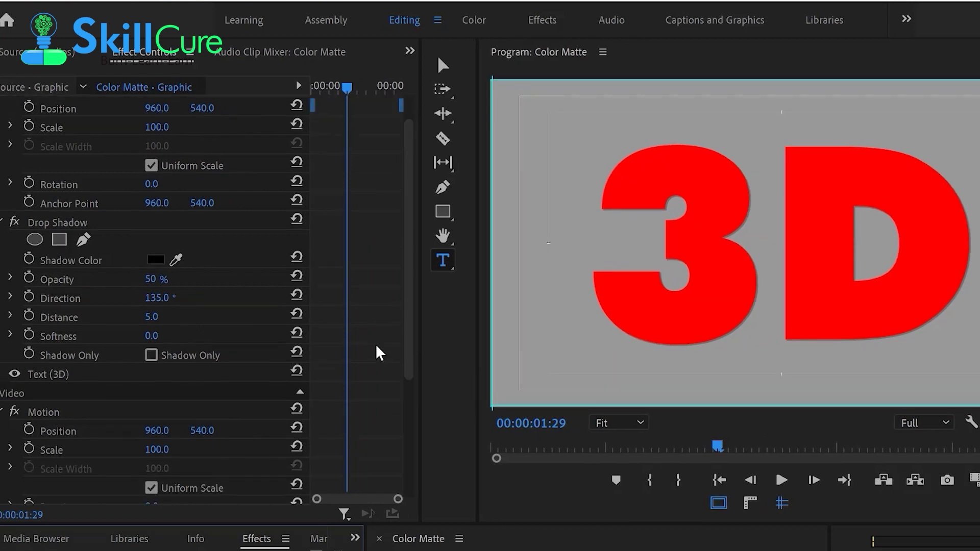
scroll(368, 334, down, 5)
scroll(361, 323, up, 1)
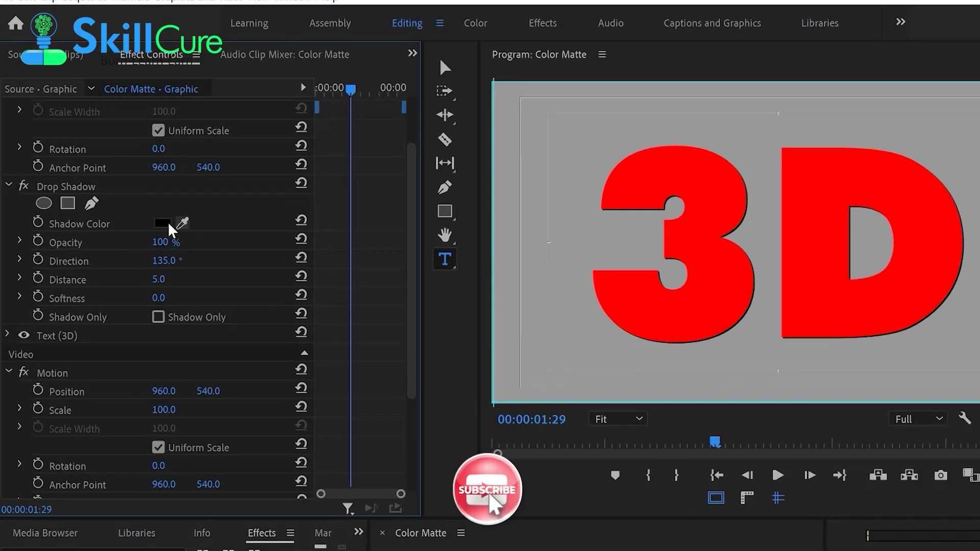
click(162, 223)
Make the drop shadow dark reddish 492A2A at 125°, then move the playhead back to the start.
mouse_move(437, 190)
mouse_down()
mouse_move(428, 216)
mouse_move(444, 228)
mouse_up()
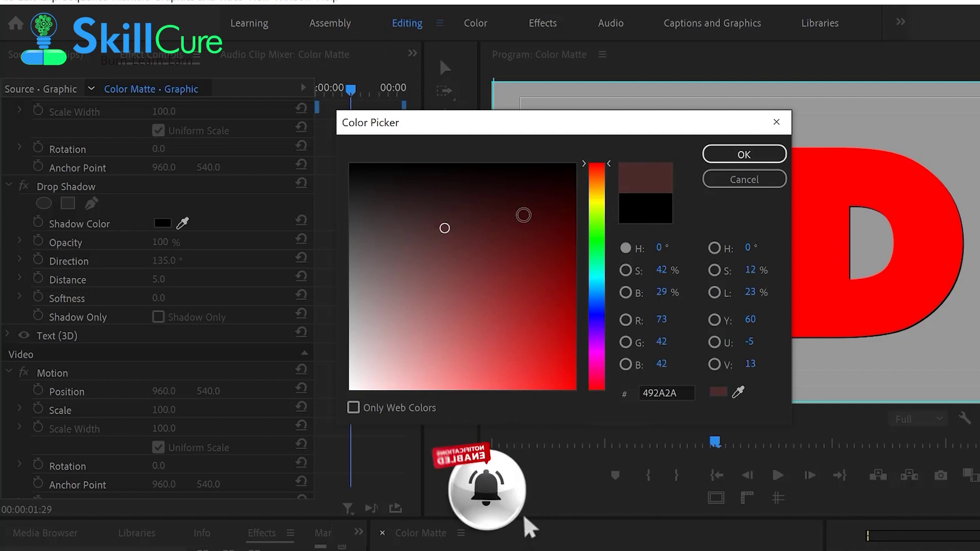
click(756, 148)
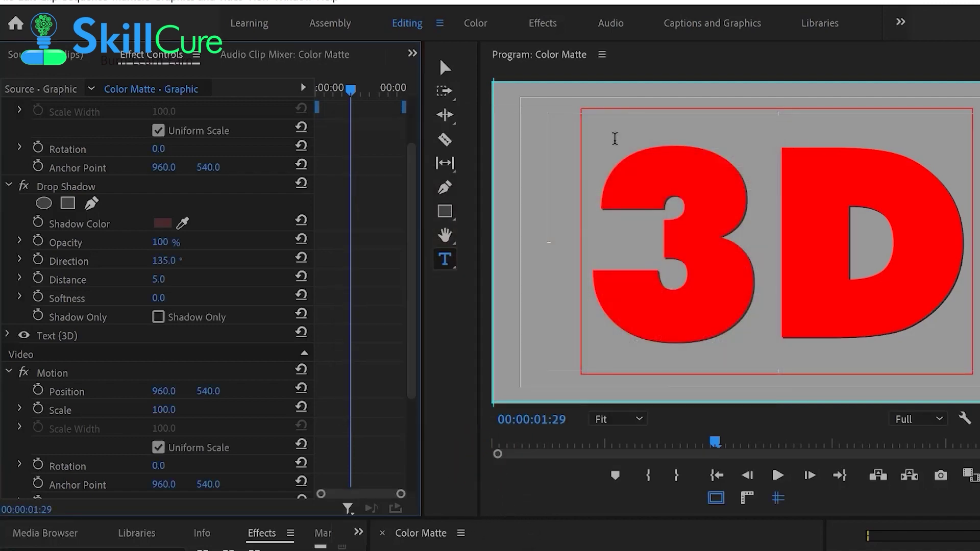
click(362, 280)
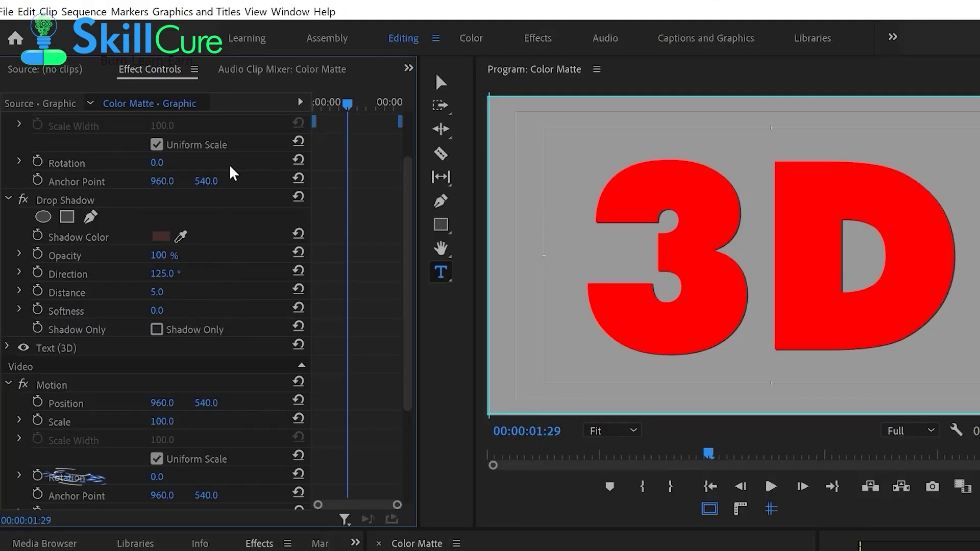
drag(348, 116, 313, 114)
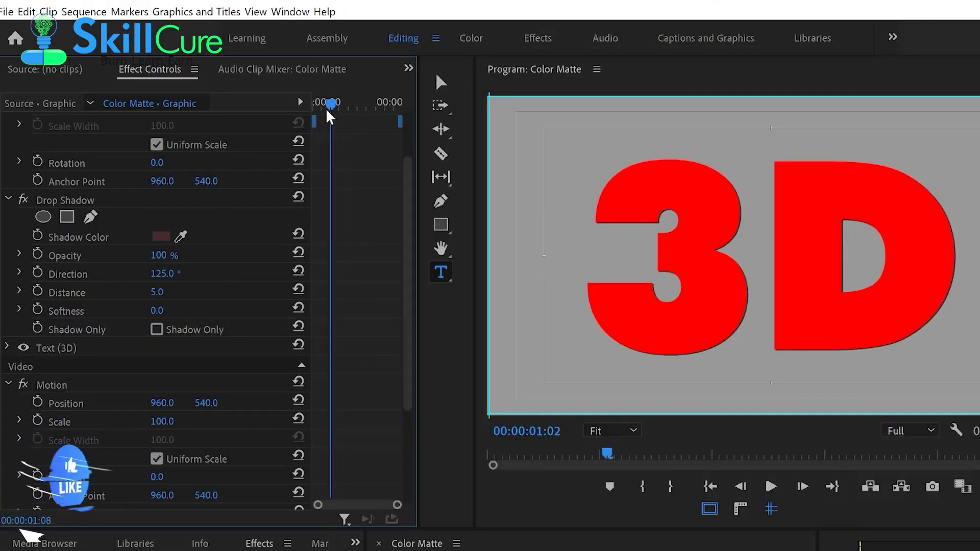
Keyframe the shadow Distance from 0 at the start to 2.0 at 00:00:02:14.
click(37, 291)
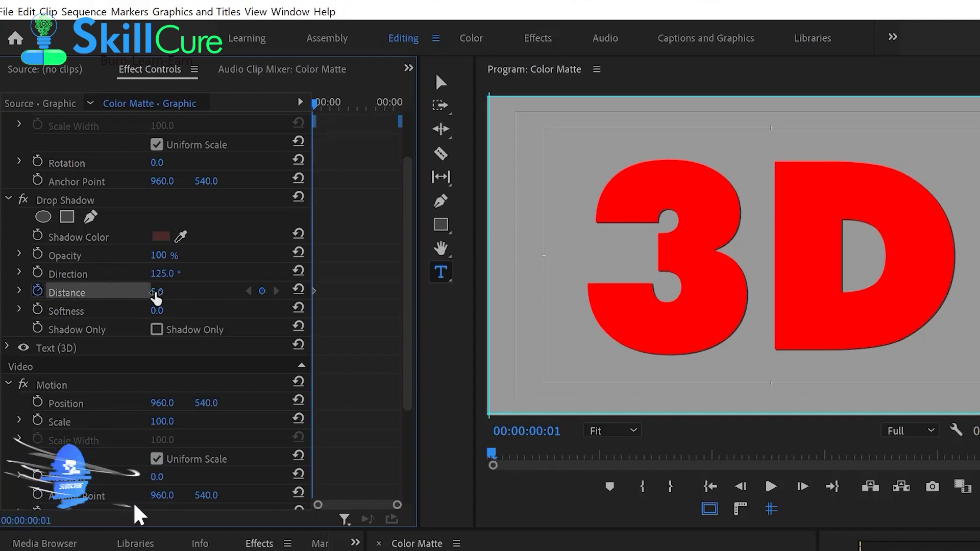
click(156, 291)
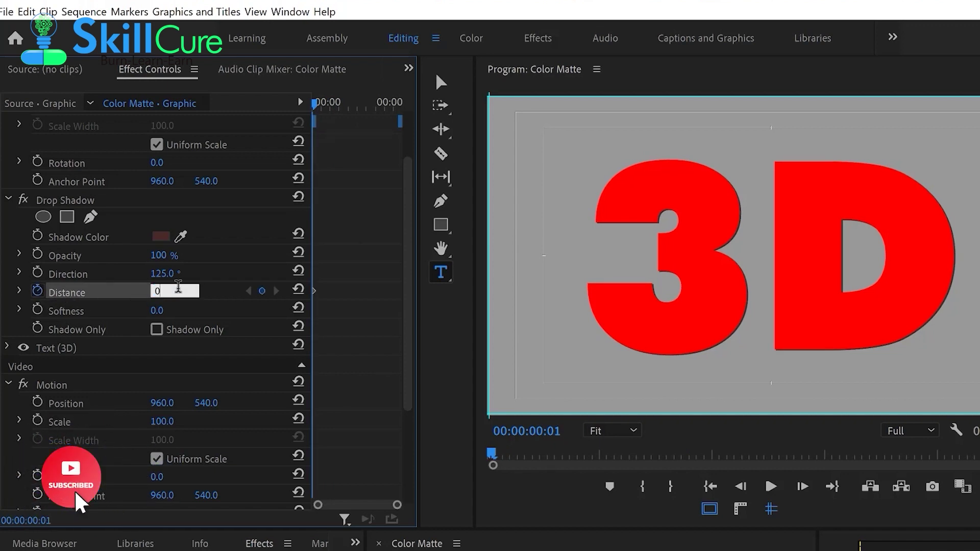
mouse_move(313, 105)
mouse_down()
mouse_move(349, 105)
mouse_move(363, 127)
mouse_up()
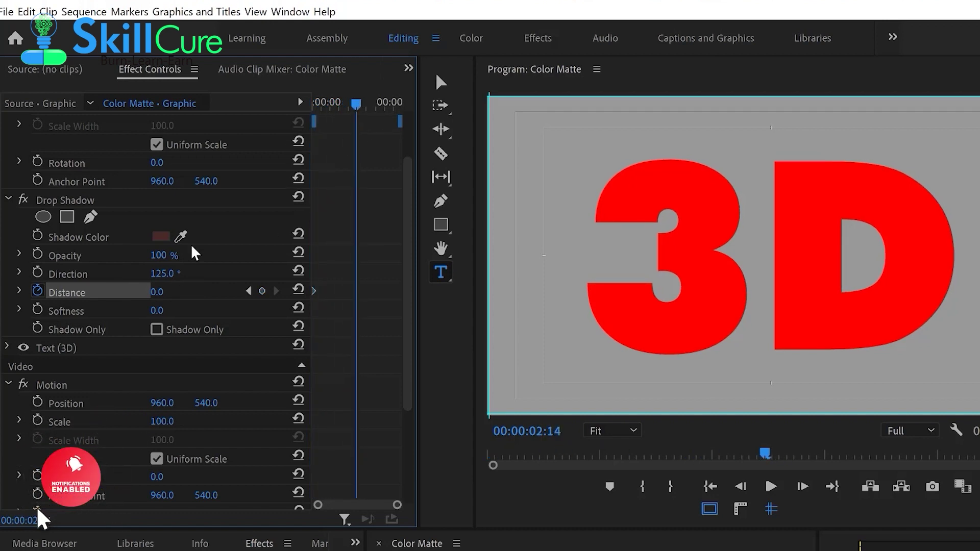
click(173, 296)
text(2)
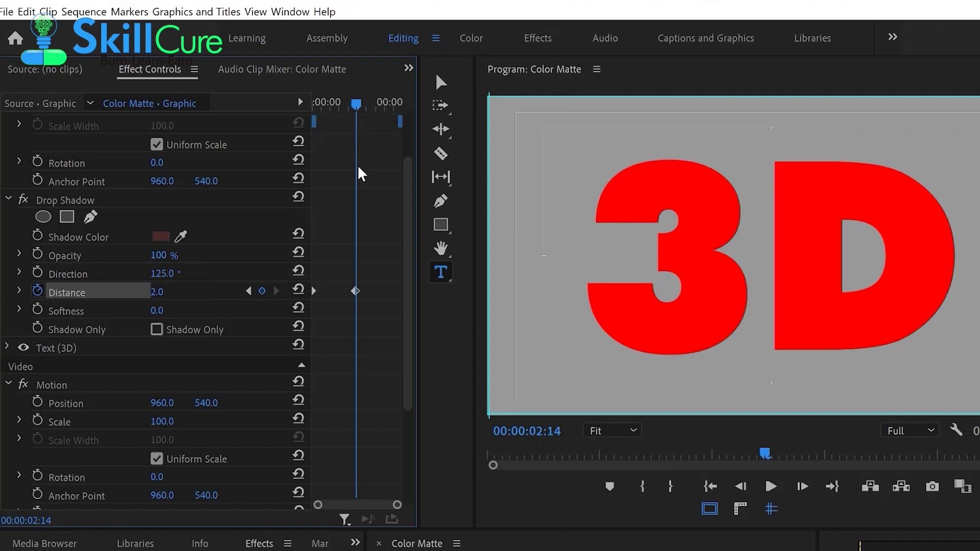
Preview the shadow animation, then paste a duplicate of the Drop Shadow effect.
drag(356, 104, 312, 104)
key(space)
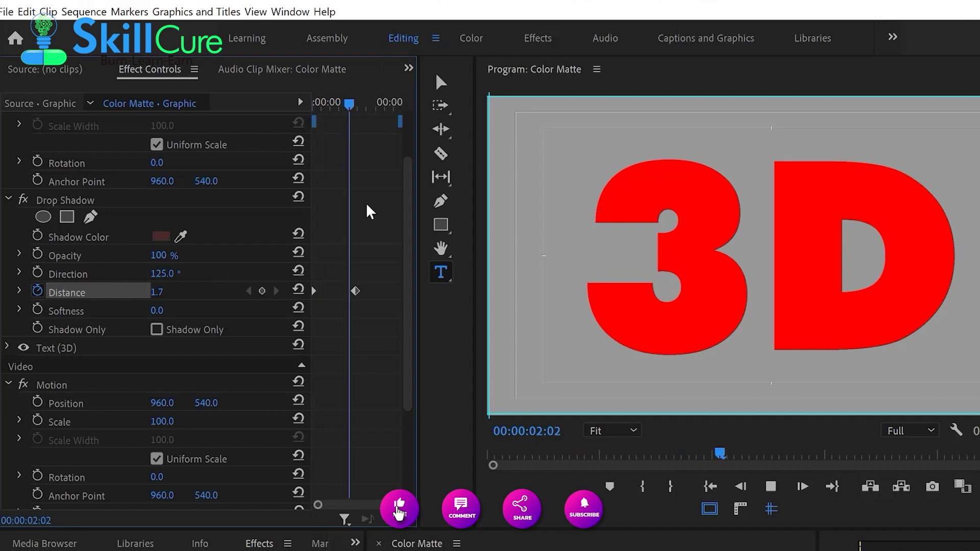
key(space)
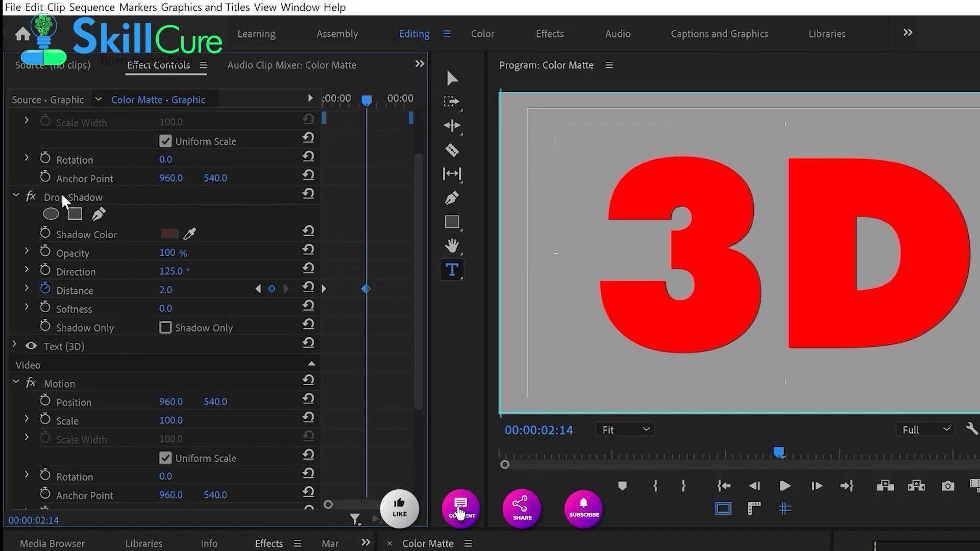
click(72, 201)
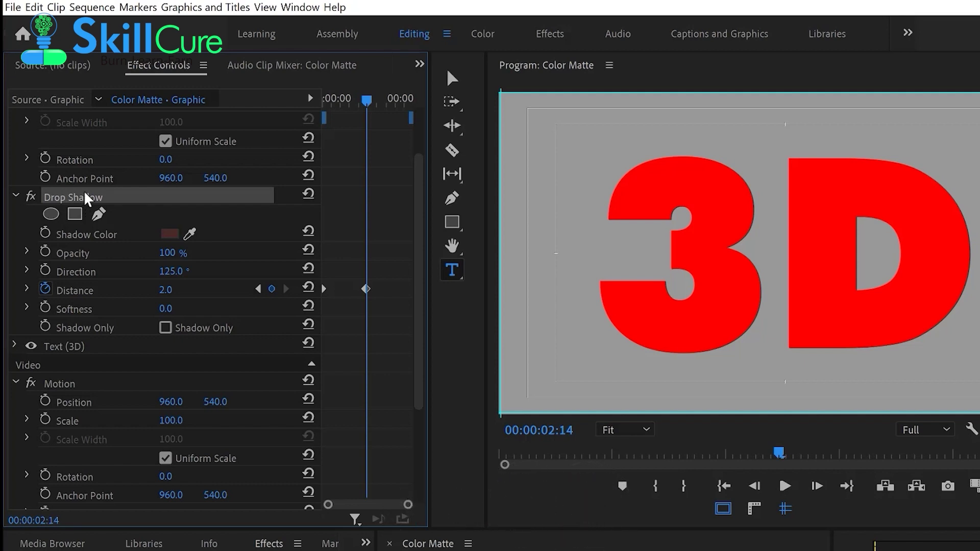
key(ctrl+v)
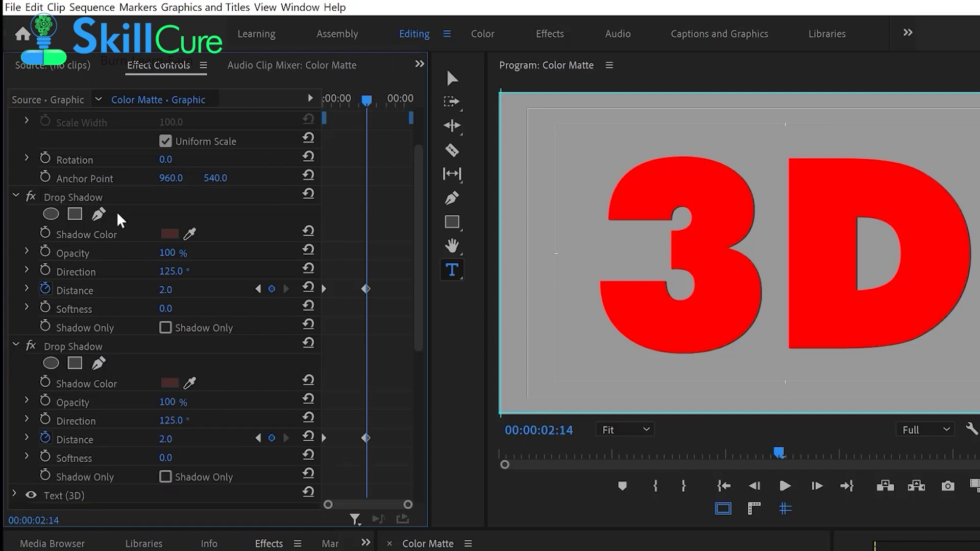
Select the second Drop Shadow's ending Distance keyframe to raise it to 4.0.
scroll(117, 271, down, 1)
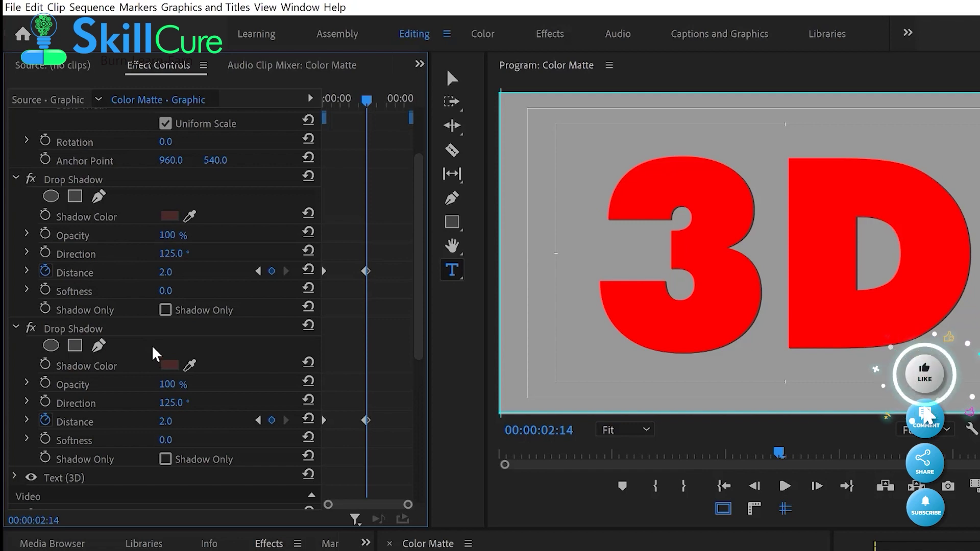
click(115, 331)
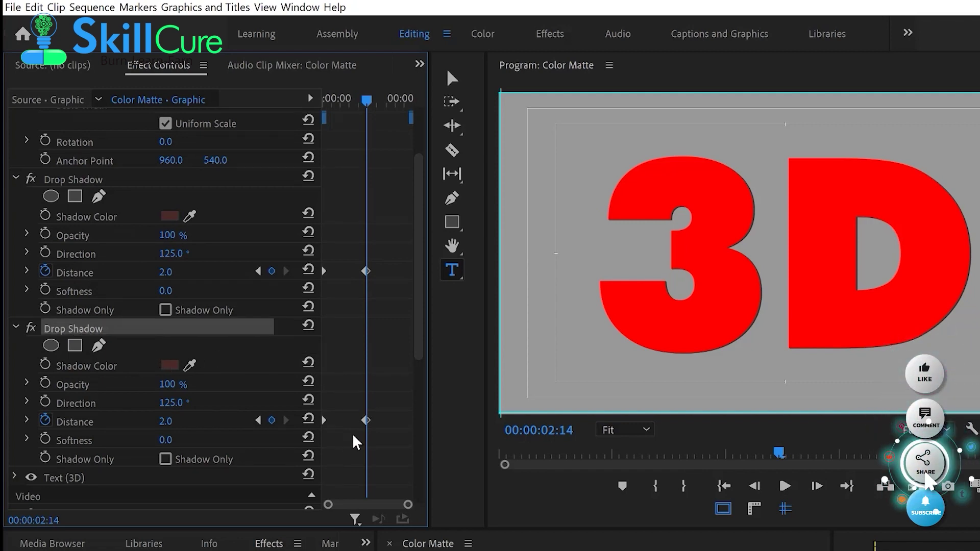
click(366, 421)
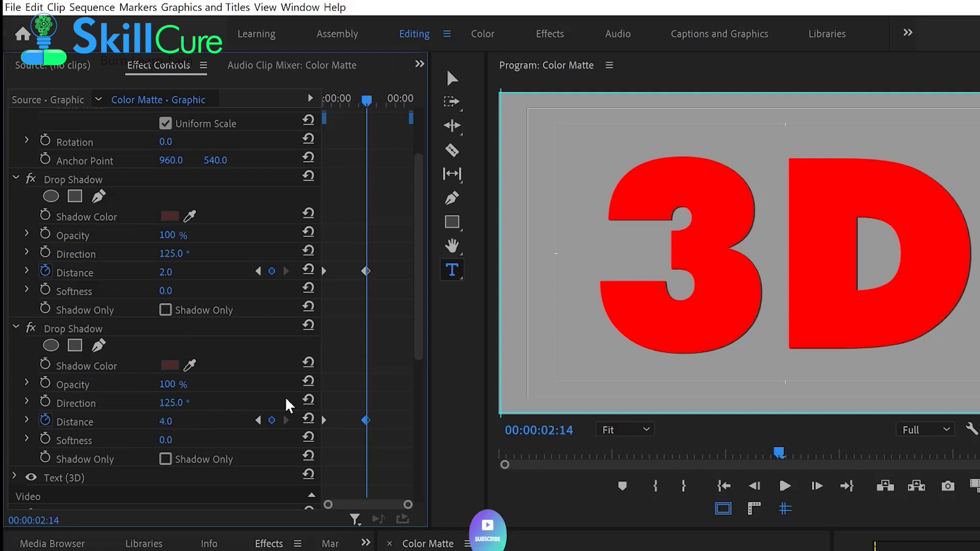
scroll(380, 351, down, 3)
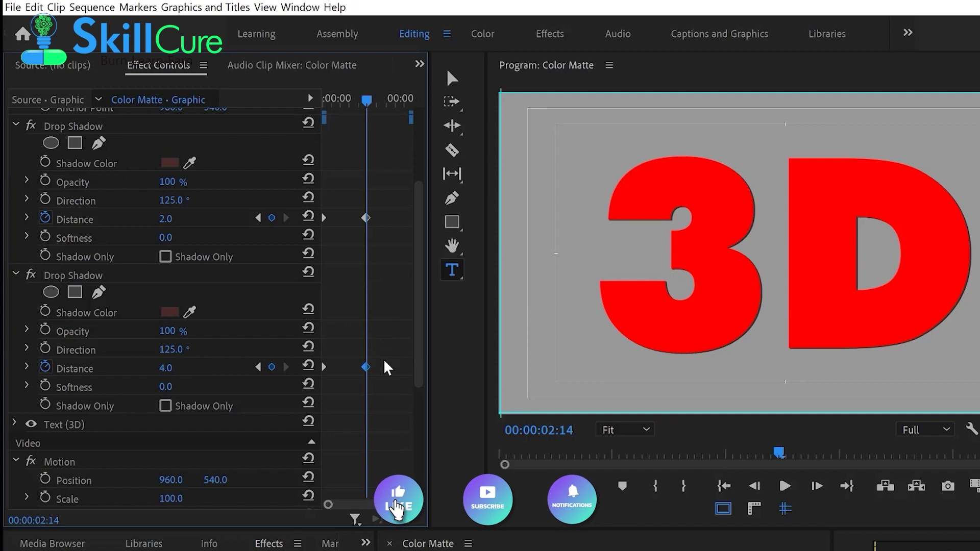
Paste a third Drop Shadow copy, select its ending Distance keyframe, and save the project.
key(ctrl+v)
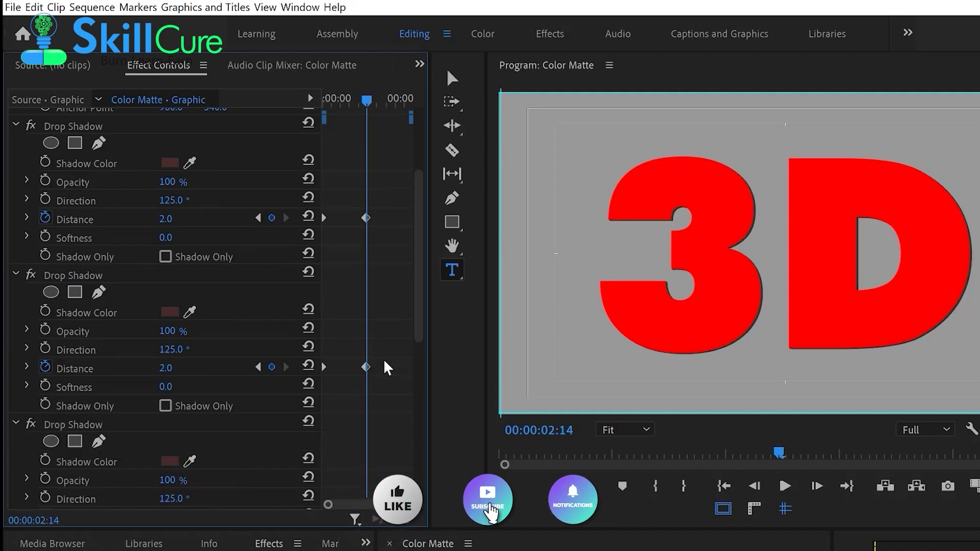
scroll(386, 363, down, 2)
scroll(390, 369, down, 2)
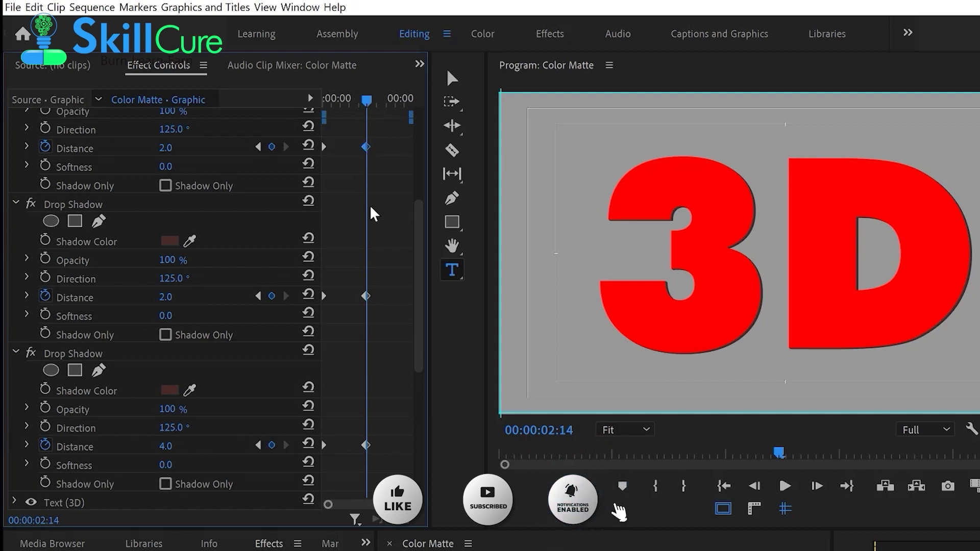
click(366, 296)
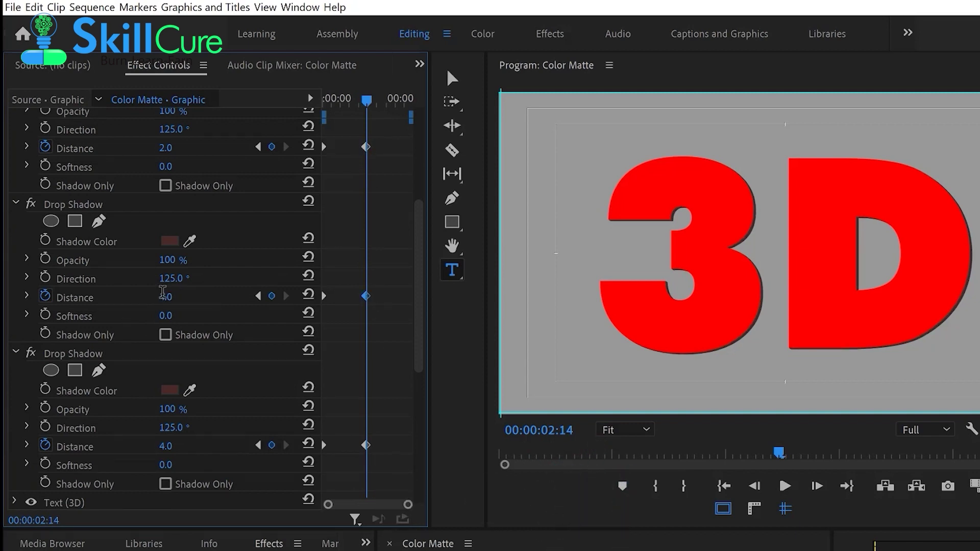
key(ctrl+s)
Set the last Drop Shadow's ending Distance to 8.0.
scroll(387, 424, down, 3)
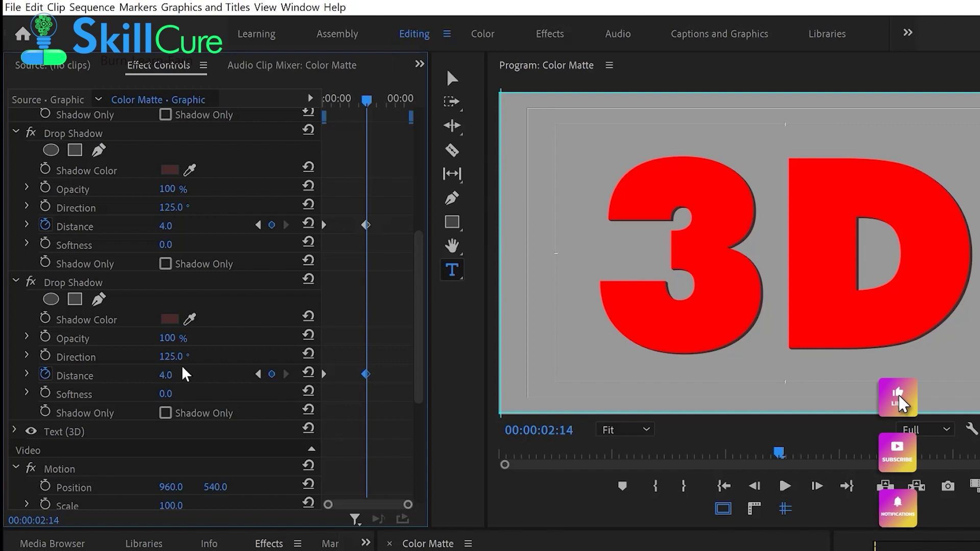
click(172, 375)
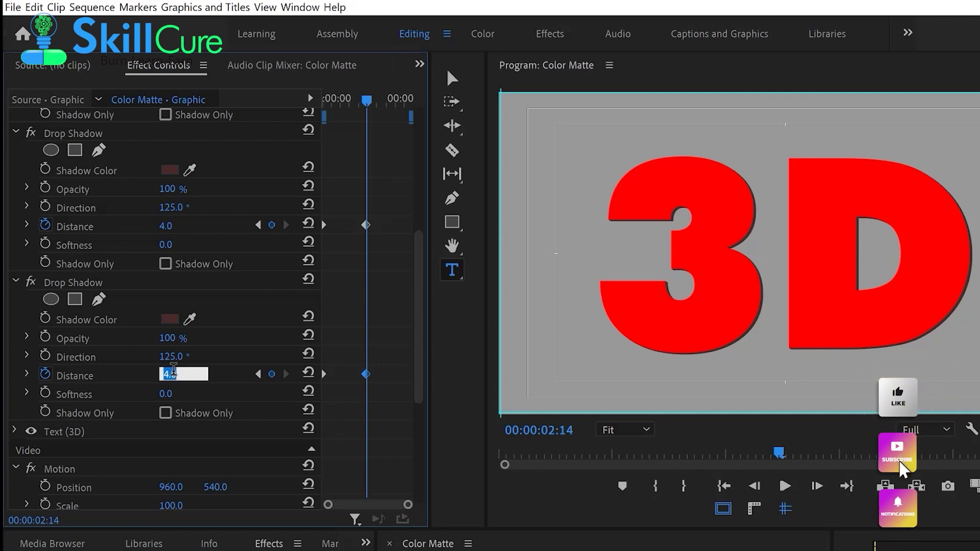
text(8)
key(Return)
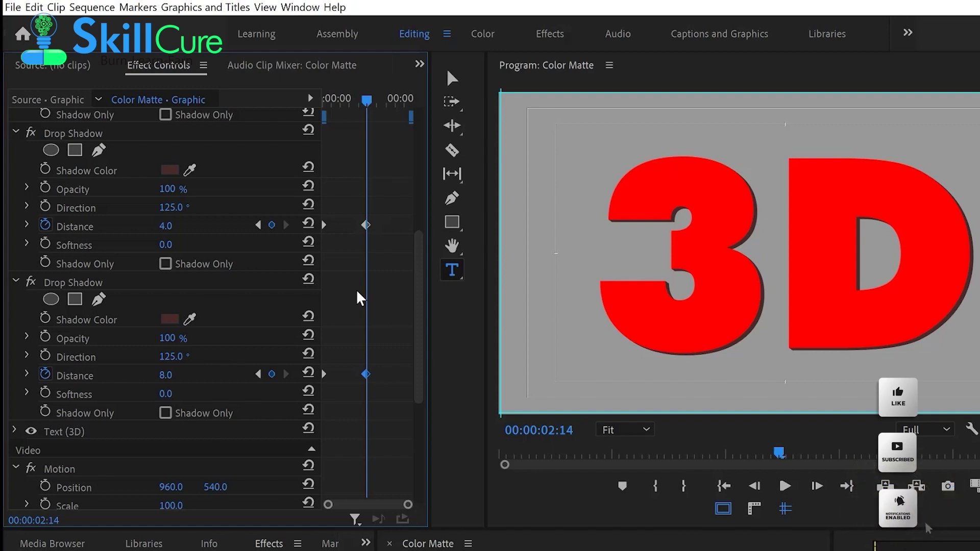
scroll(360, 298, up, 5)
scroll(363, 306, down, 3)
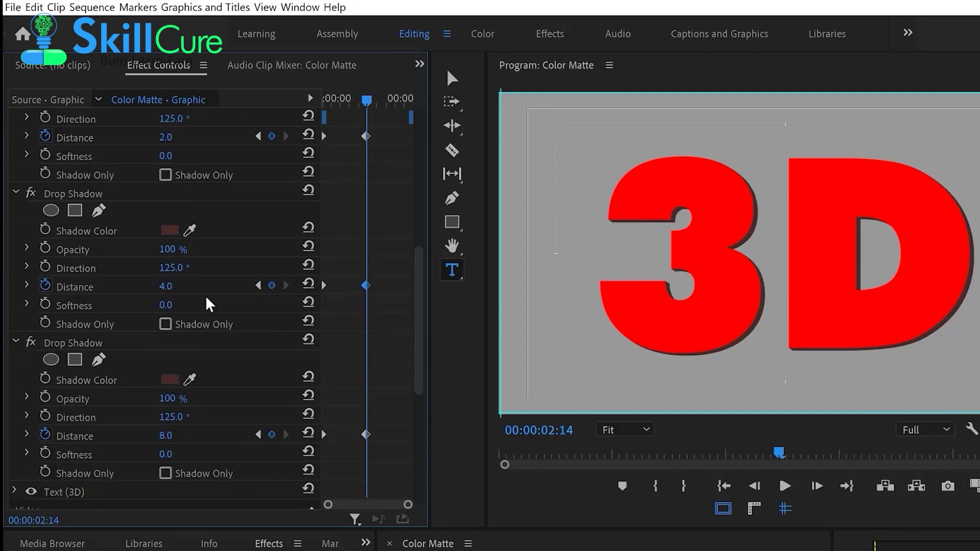
scroll(253, 255, up, 2)
scroll(252, 255, up, 3)
scroll(256, 253, up, 2)
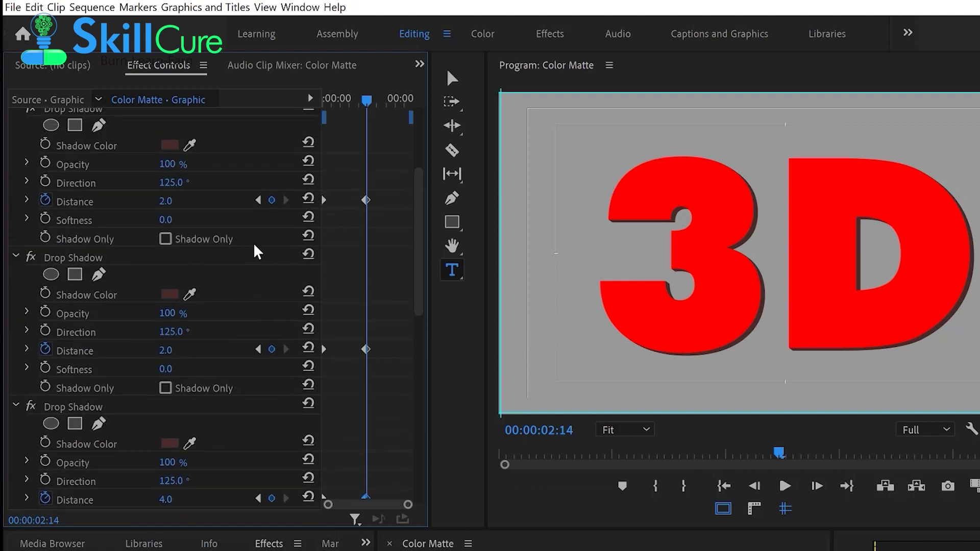
scroll(262, 227, up, 1)
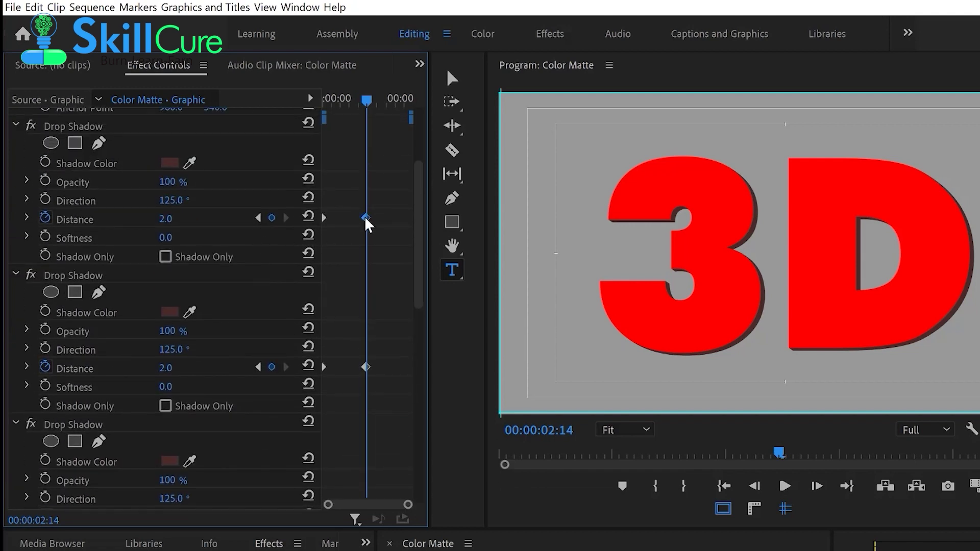
Set the lower Drop Shadow distances to 4 and 8, and save the project.
scroll(266, 337, down, 2)
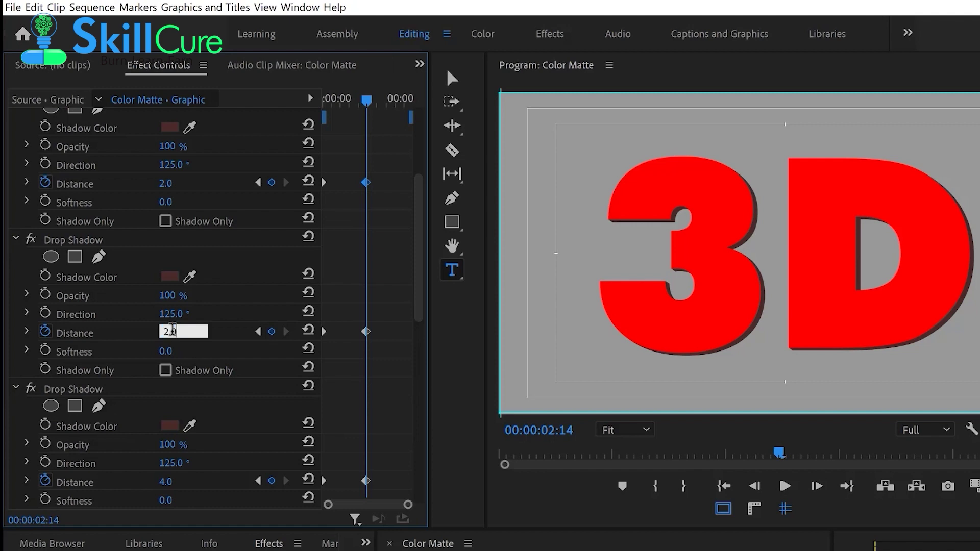
double_click(192, 330)
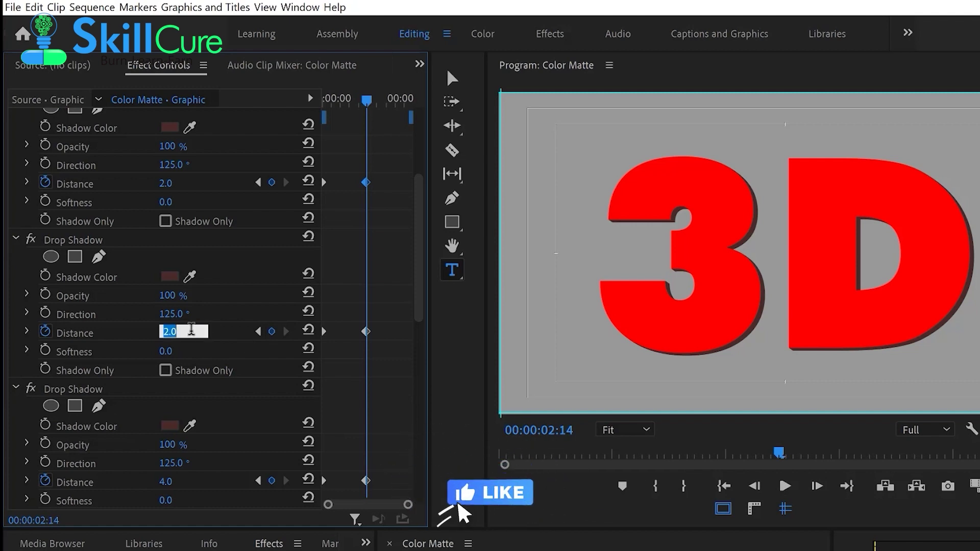
text(4)
key(Return)
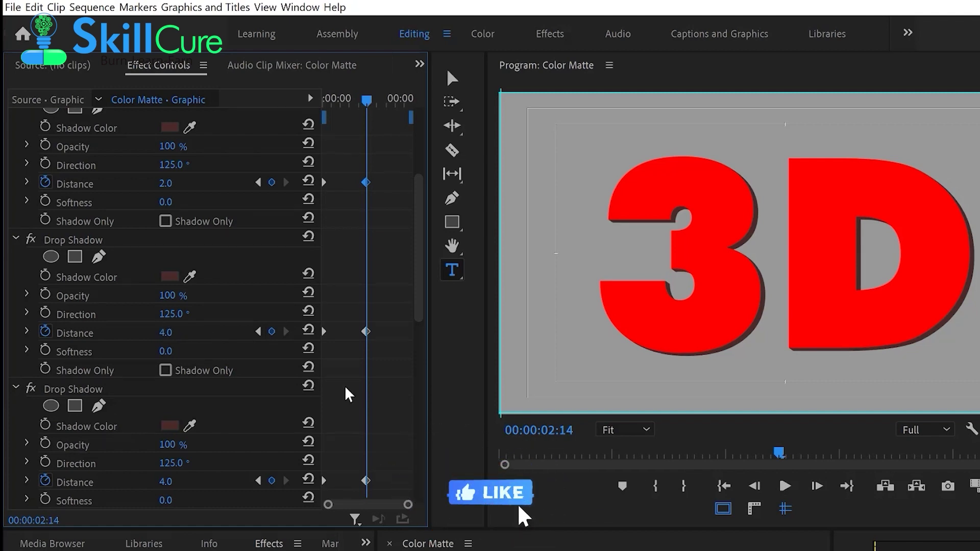
scroll(352, 383, down, 7)
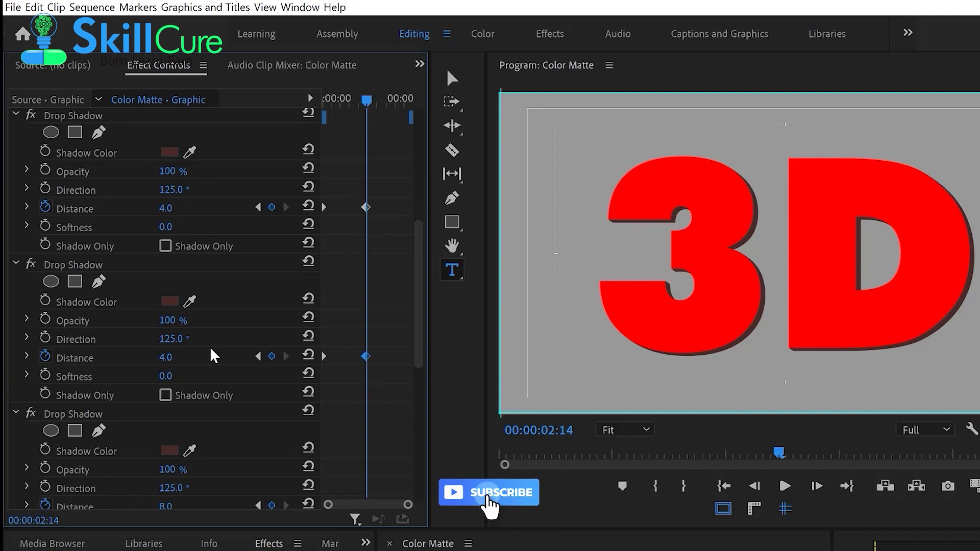
click(188, 357)
text(8)
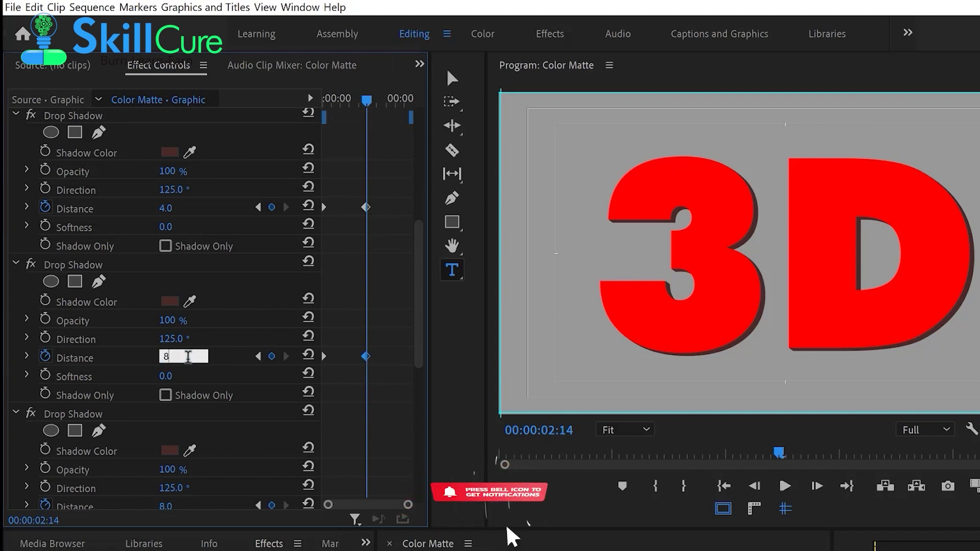
key(Return)
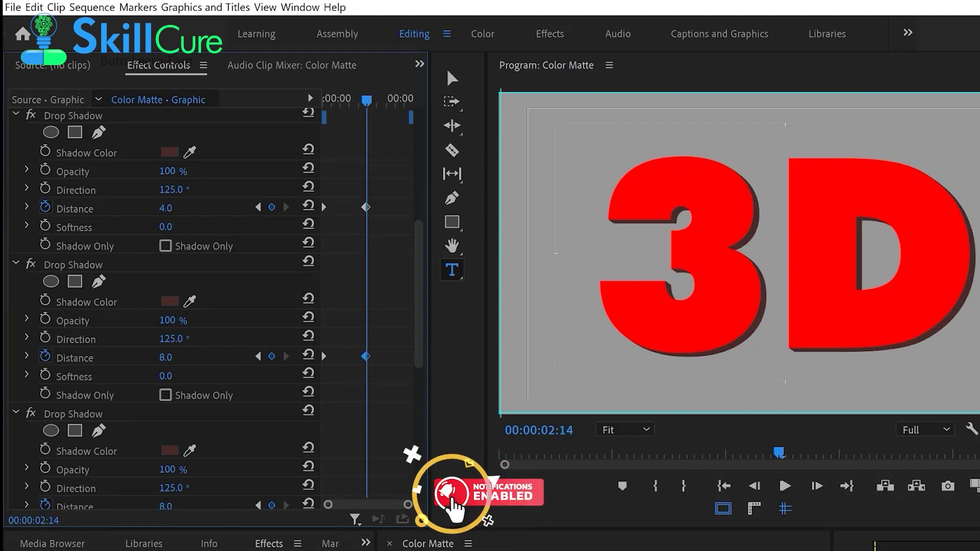
key(ctrl+s)
Set the next two Drop Shadow distances to 16 and 32.
scroll(286, 396, down, 1)
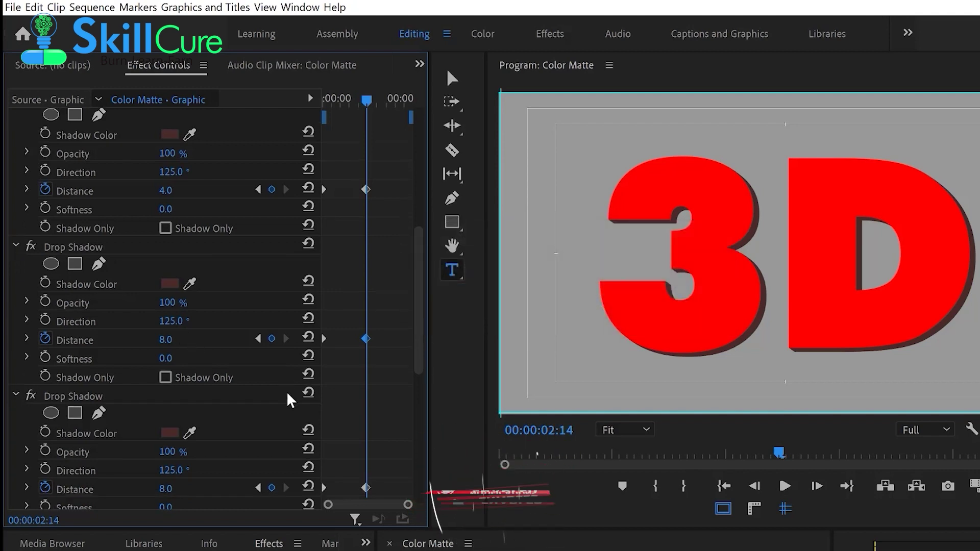
scroll(291, 398, down, 3)
scroll(349, 393, down, 1)
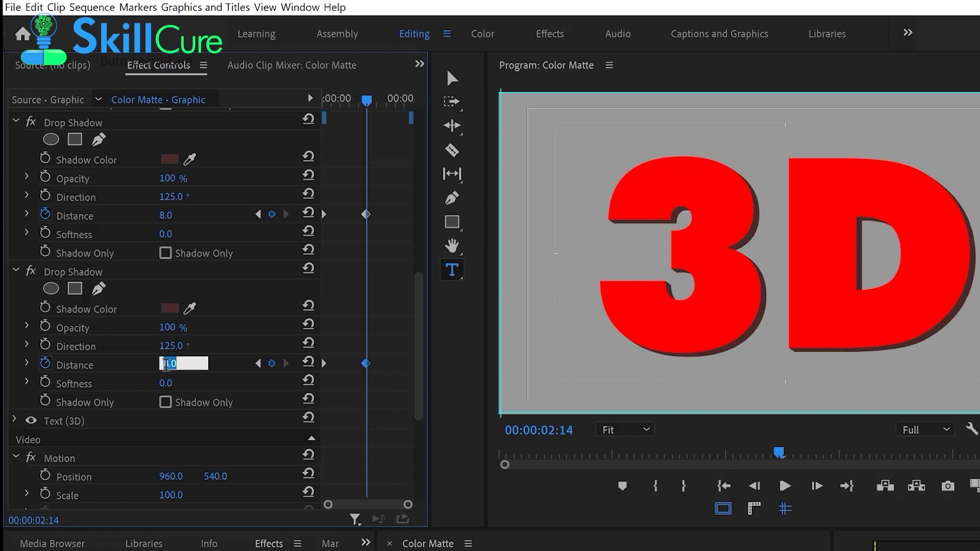
text(16)
key(Return)
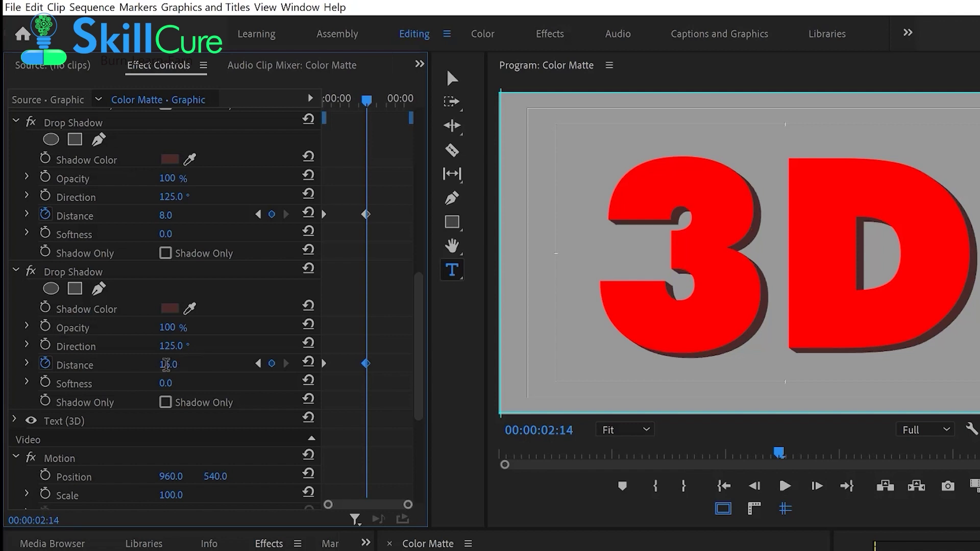
scroll(363, 390, down, 2)
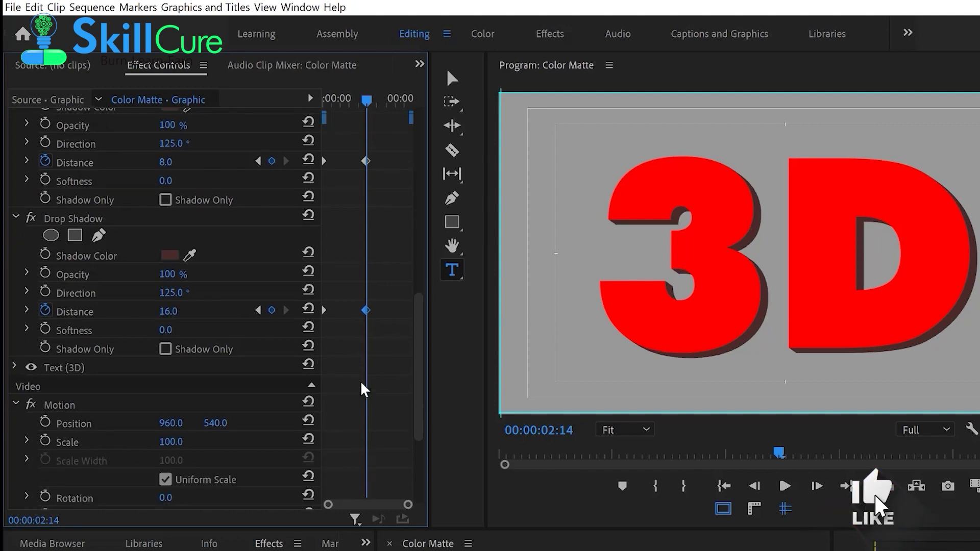
scroll(364, 391, up, 4)
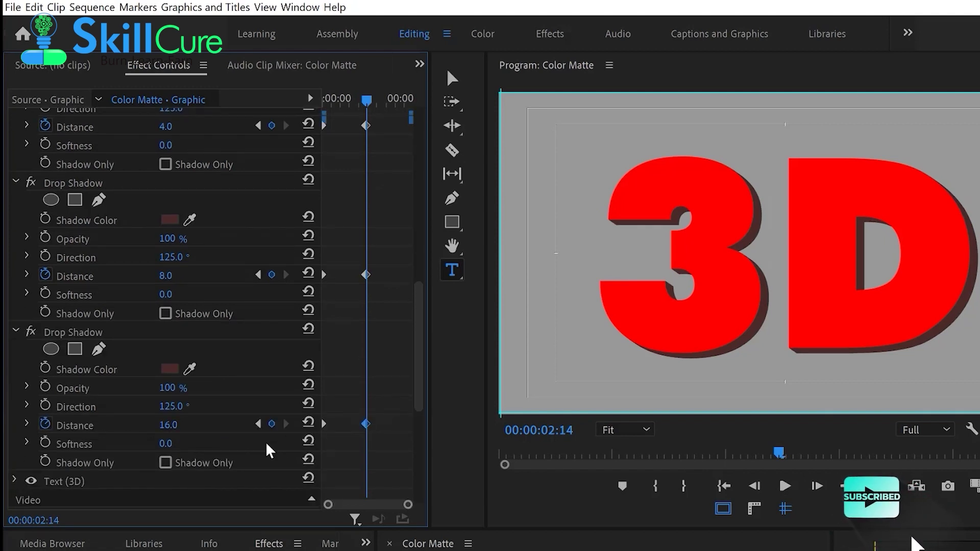
click(172, 424)
text(32)
key(Return)
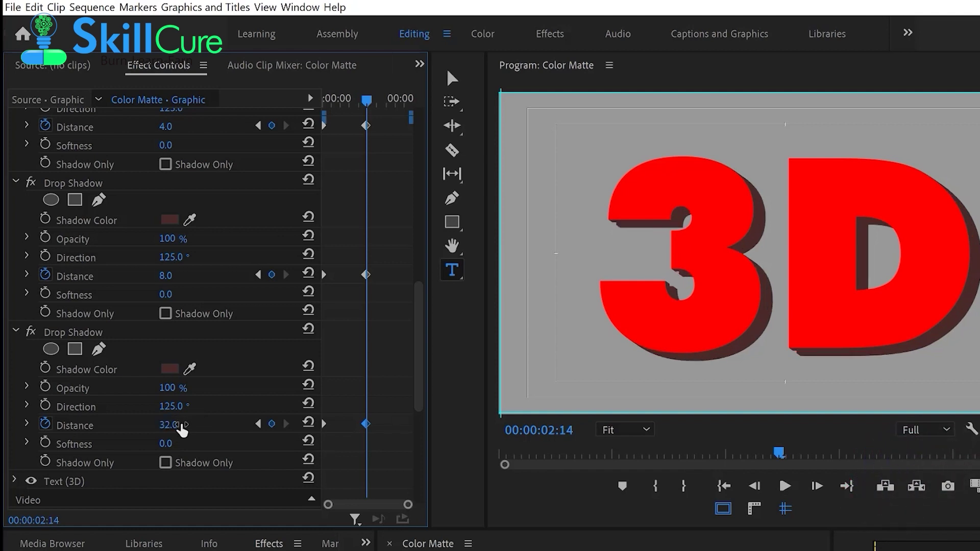
Play back the title to preview the deeper extrusion.
scroll(383, 368, up, 1)
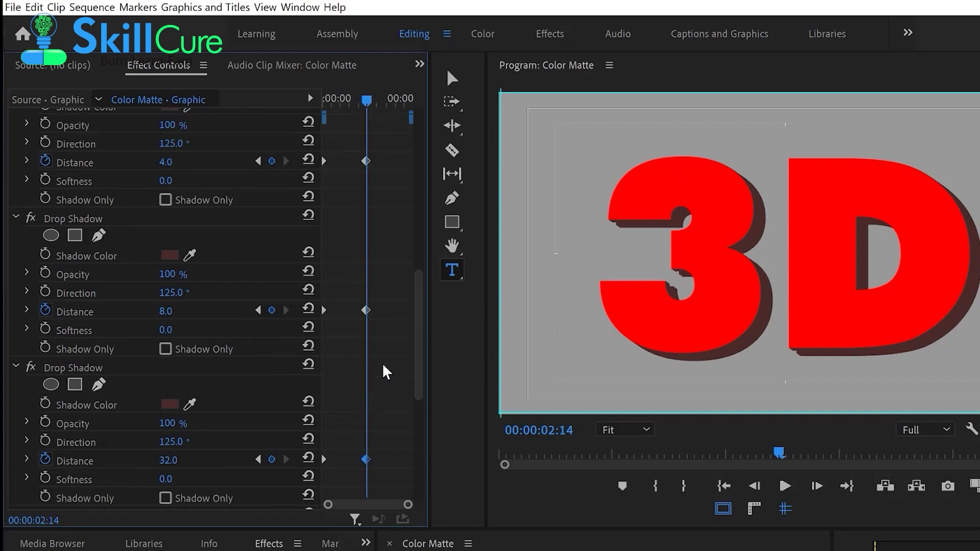
scroll(388, 366, up, 4)
scroll(393, 365, up, 3)
click(778, 455)
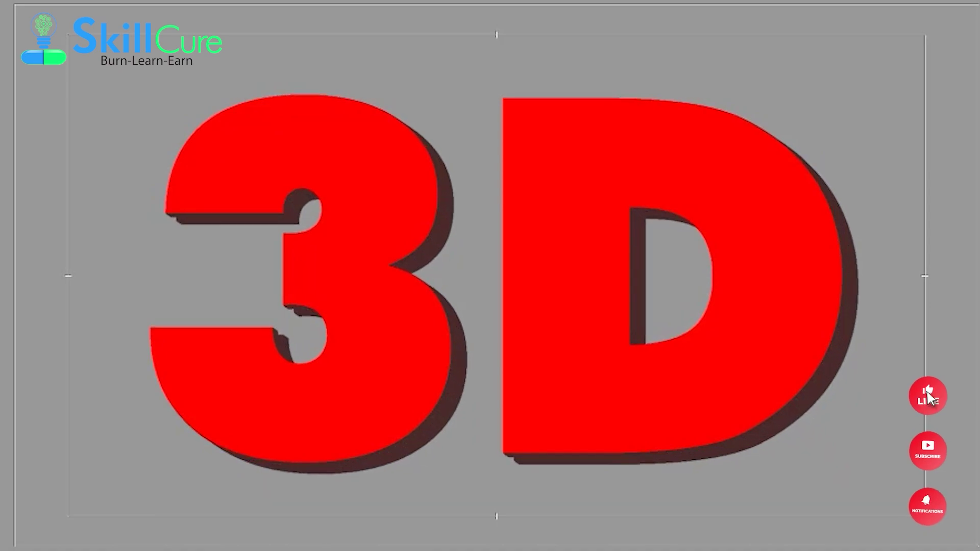
click(710, 465)
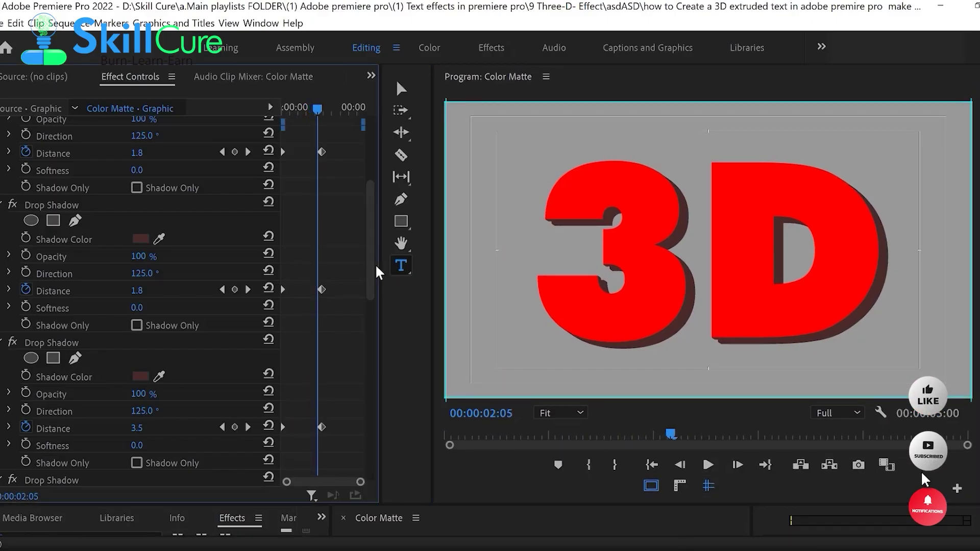
Keyframe the title's Scale from 100 at the start to about 142 near 04:02.
scroll(370, 256, up, 5)
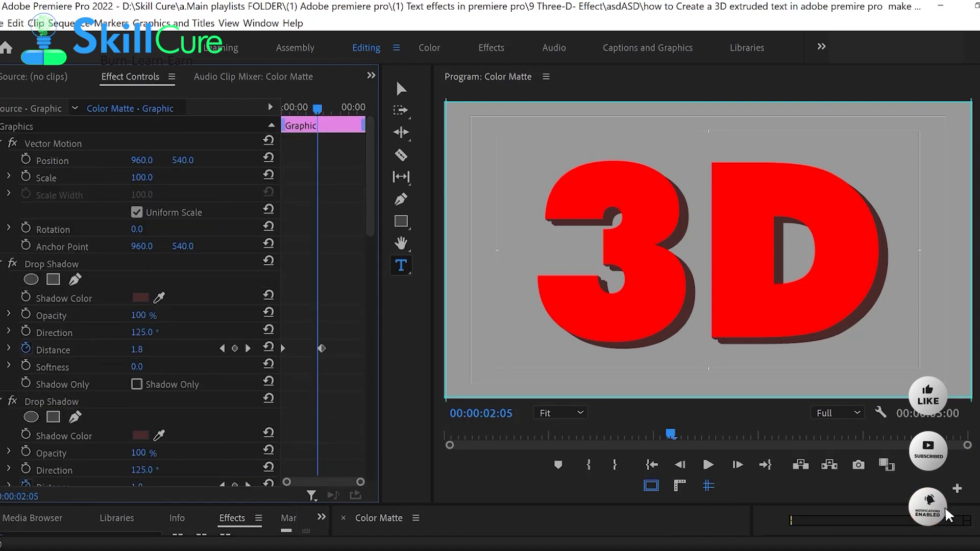
key(Right)
drag(307, 118, 283, 118)
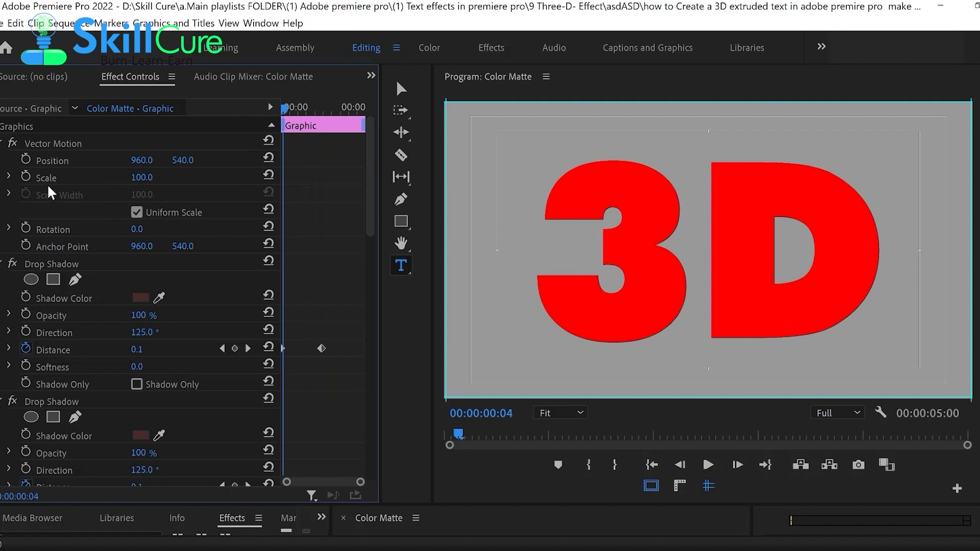
click(26, 176)
drag(284, 107, 348, 108)
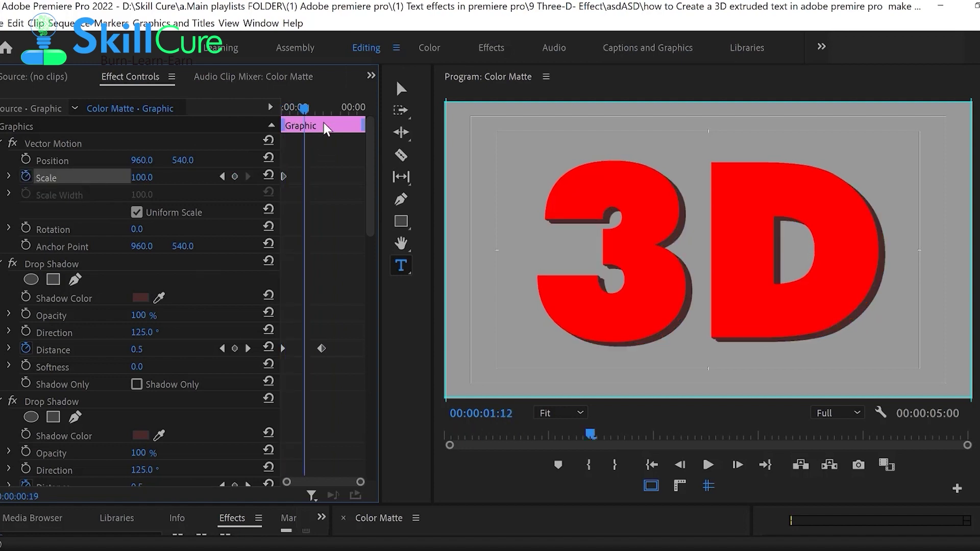
drag(141, 177, 161, 177)
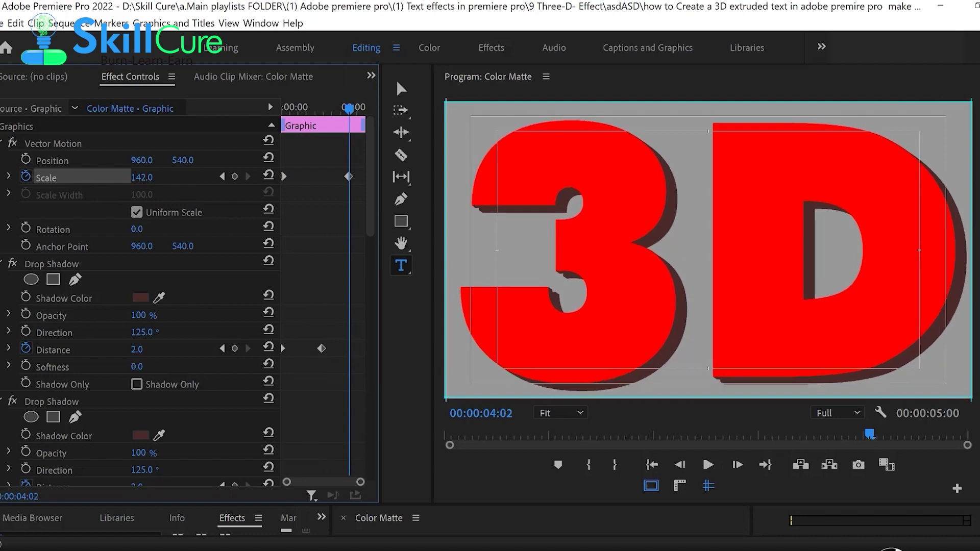
drag(161, 177, 164, 177)
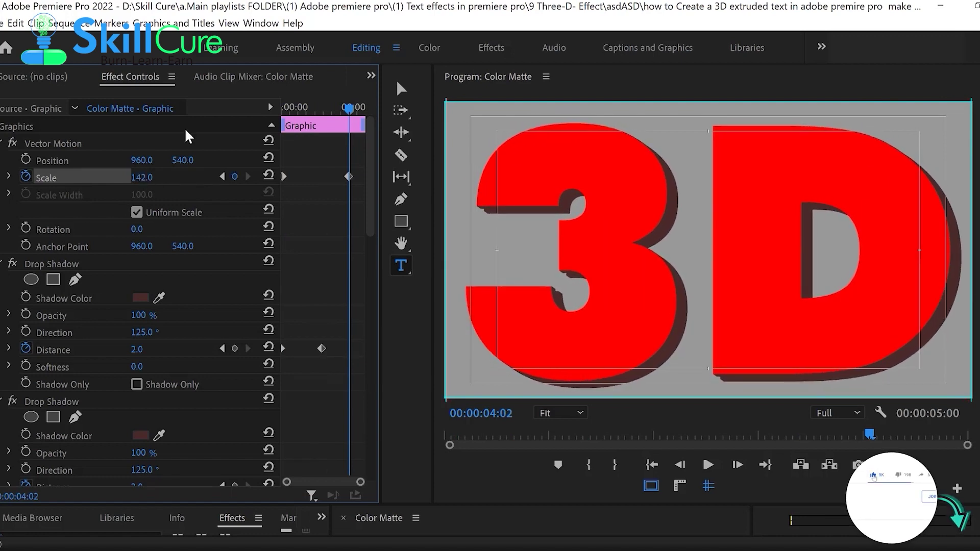
drag(349, 176, 355, 176)
Give the first Scale keyframe Ease Out and the last Ease In, then play it back.
drag(284, 176, 292, 177)
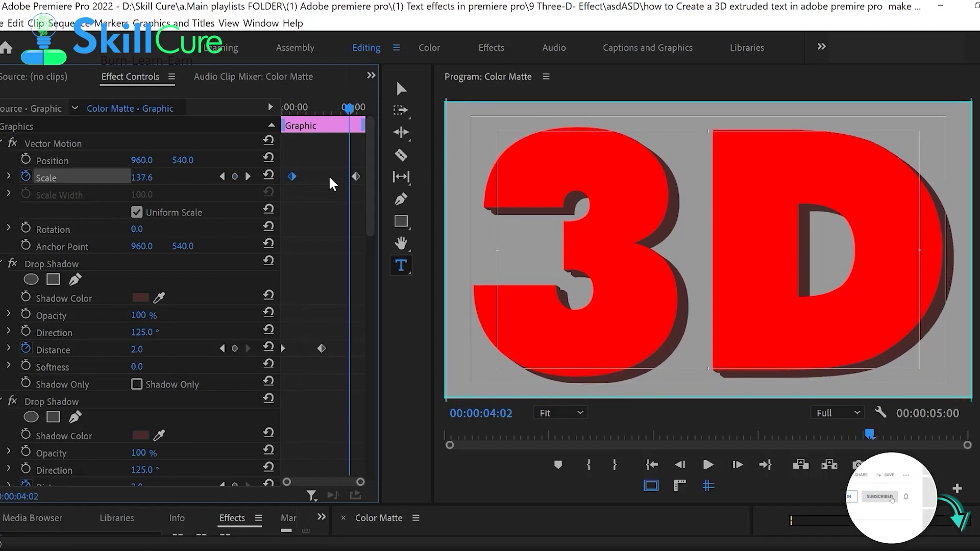
right_click(291, 176)
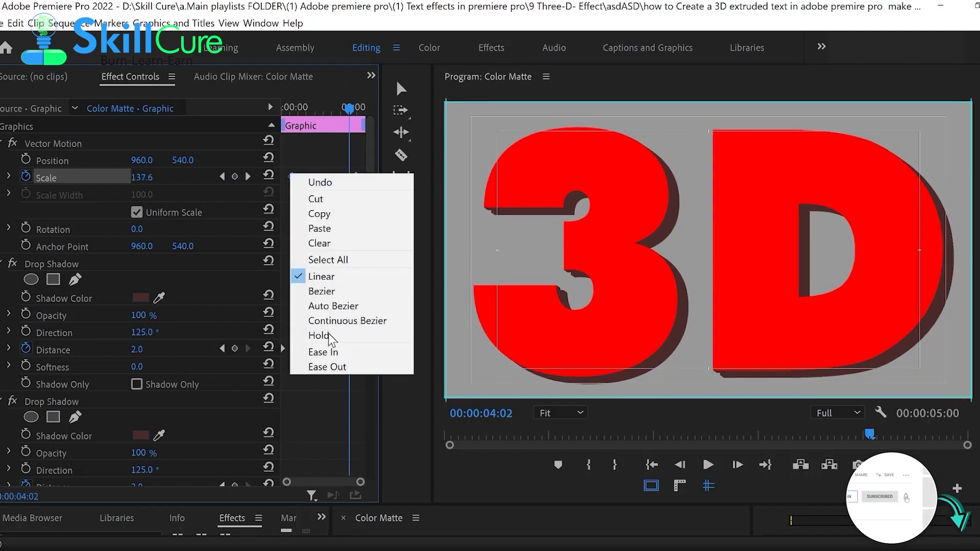
click(333, 372)
right_click(355, 177)
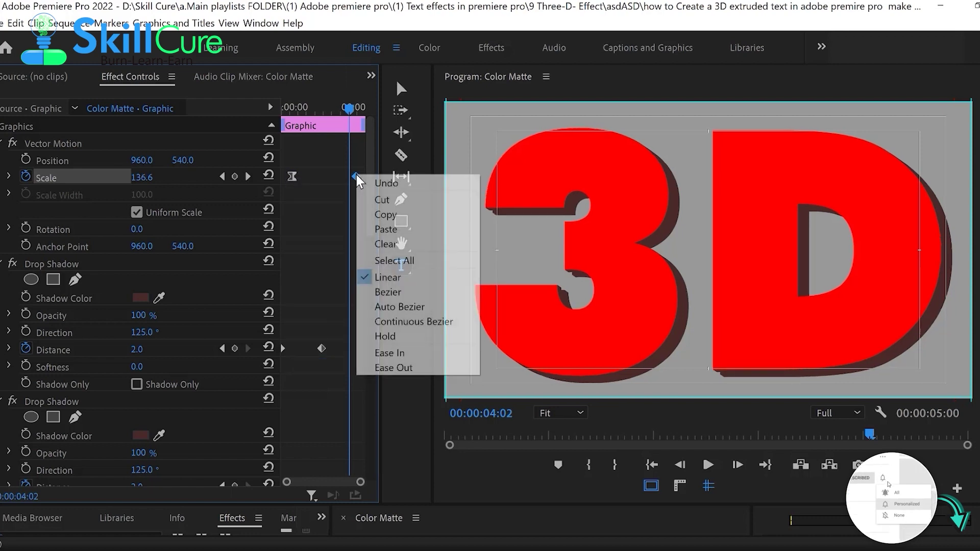
click(389, 353)
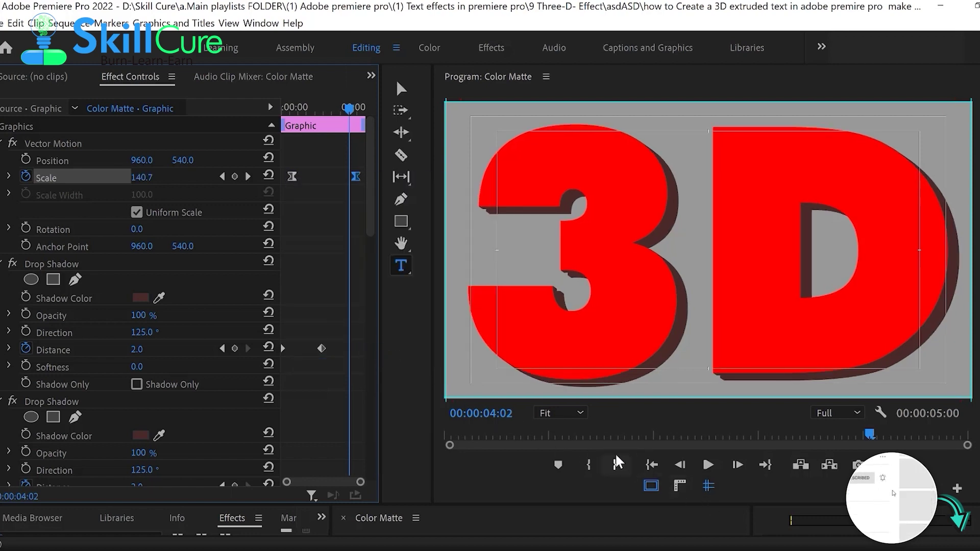
click(708, 465)
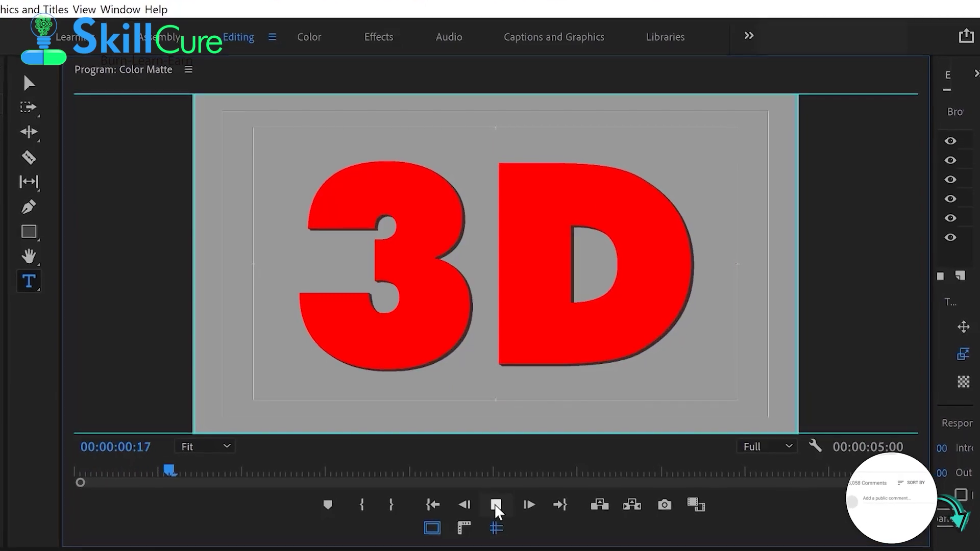